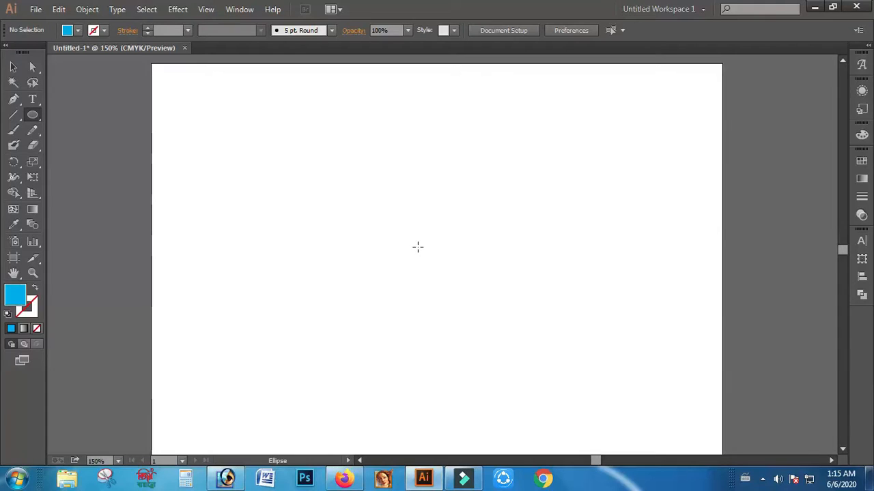
- Draw a blue circle in the upper-left part of the artboard and move it straight down
{"action": "left_click_drag", "start_coordinate": [333, 200], "coordinate": [428, 293]}
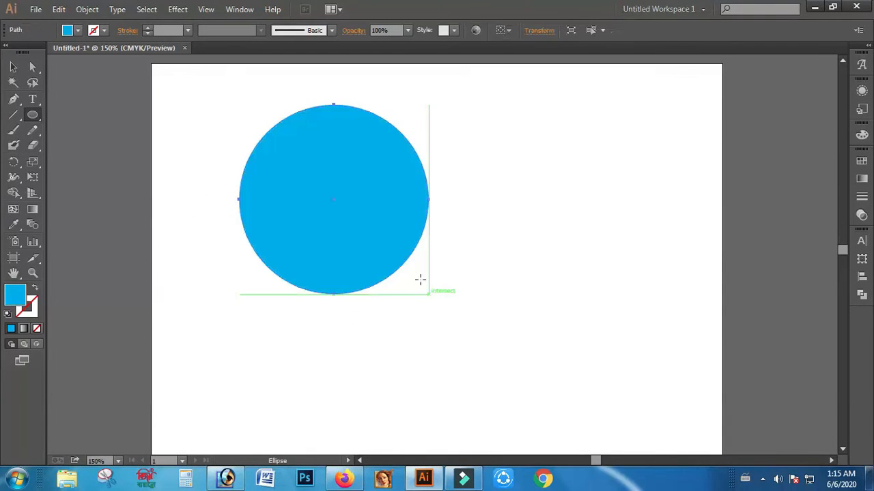
{"action": "left_click", "coordinate": [13, 67]}
{"action": "left_click_drag", "start_coordinate": [349, 187], "coordinate": [348, 274]}
- Copy the blue circle and paste the duplicate directly in front of it
{"action": "left_click", "coordinate": [58, 9]}
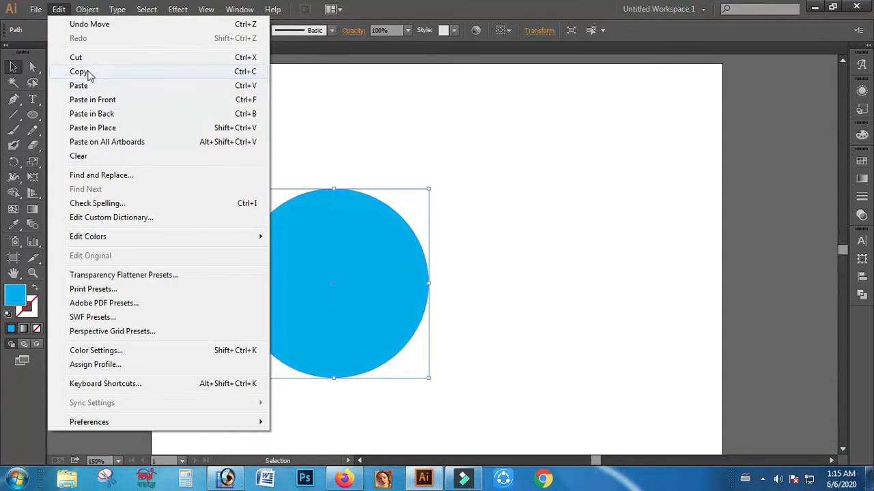
{"action": "left_click", "coordinate": [102, 72]}
{"action": "left_click", "coordinate": [87, 9]}
{"action": "mouse_move", "coordinate": [58, 13]}
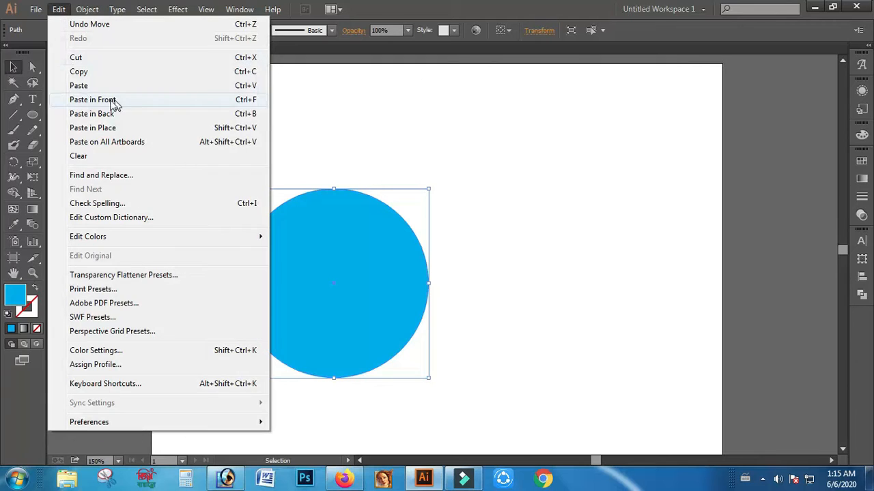
{"action": "left_click", "coordinate": [110, 100]}
- Fill the front circle with green and scale it down around its centre to form an inner circle
{"action": "left_click", "coordinate": [67, 30]}
{"action": "left_click", "coordinate": [63, 61]}
{"action": "left_click", "coordinate": [62, 52]}
{"action": "left_click", "coordinate": [99, 142]}
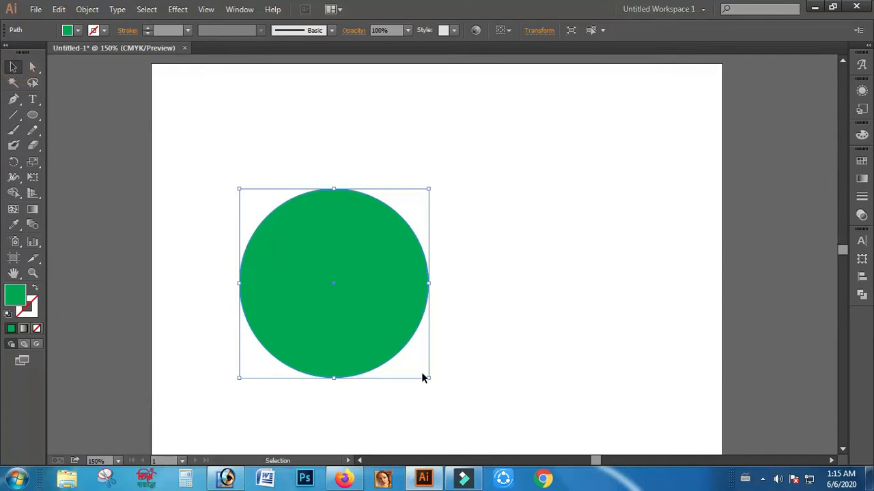
{"action": "left_click_drag", "start_coordinate": [428, 379], "coordinate": [390, 346]}
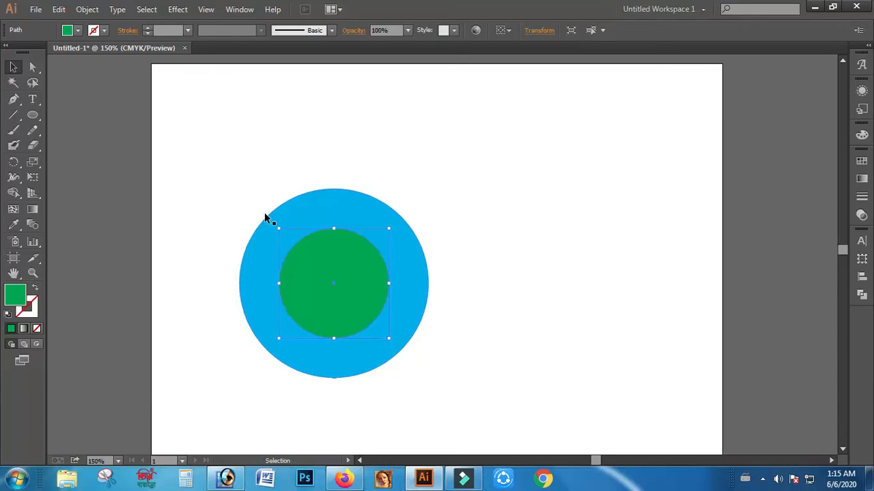
- Change the fill of the large outer circle to yellow and deselect it
{"action": "left_click", "coordinate": [244, 183]}
{"action": "left_click", "coordinate": [337, 209]}
{"action": "left_click", "coordinate": [72, 30]}
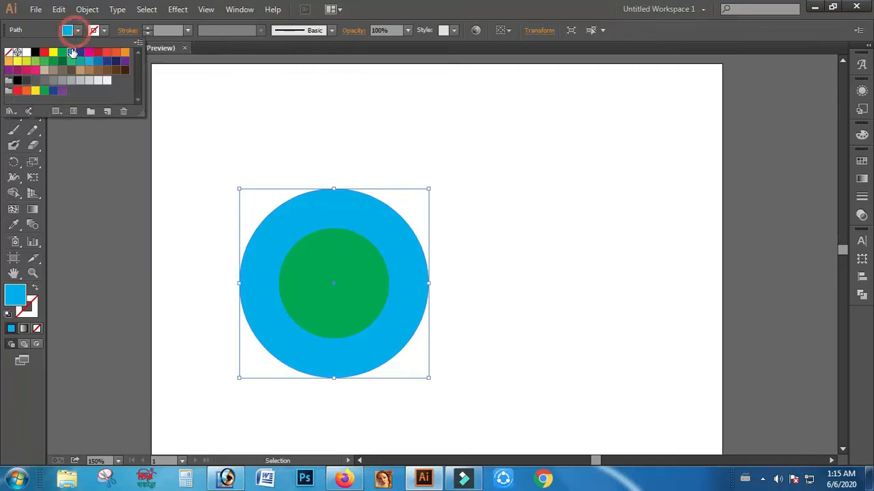
{"action": "left_click", "coordinate": [17, 61]}
{"action": "left_click", "coordinate": [263, 146]}
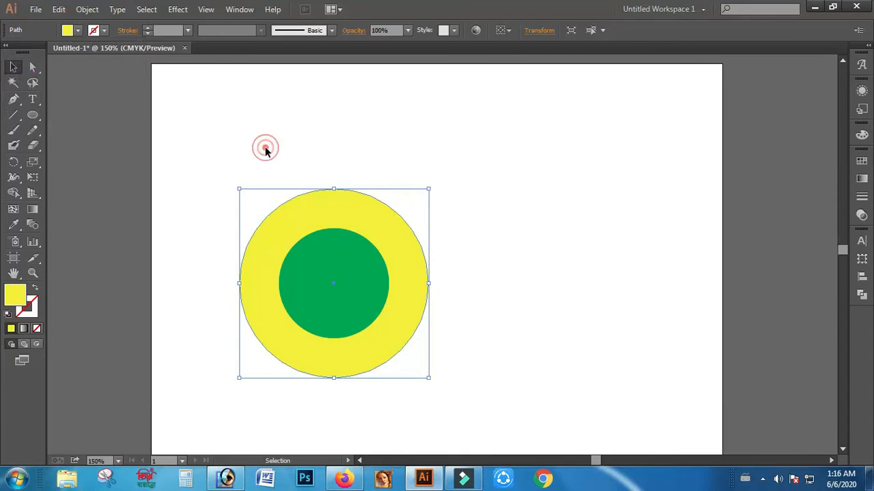
{"action": "left_click", "coordinate": [308, 170]}
- Split the yellow and green circles with Pathfinder Divide and ungroup the pieces
{"action": "scroll", "coordinate": [313, 180], "scroll_direction": "down", "scroll_amount": 1}
{"action": "left_click", "coordinate": [344, 245]}
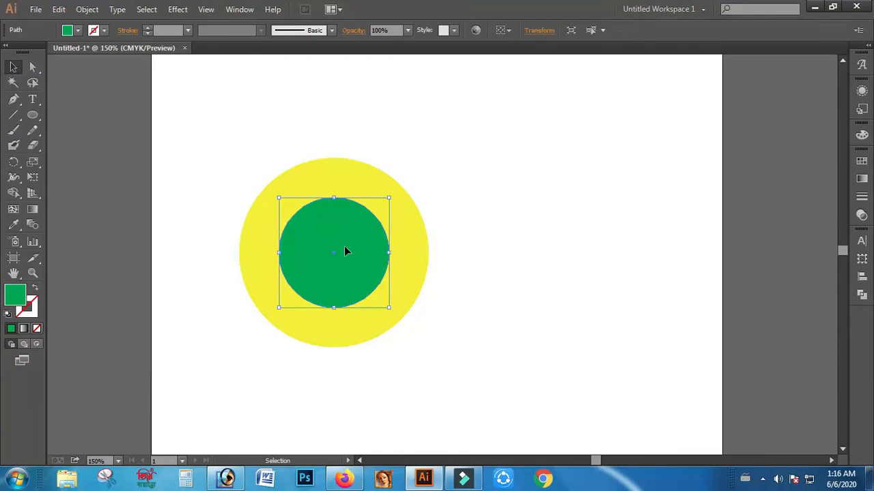
{"action": "left_click_drag", "start_coordinate": [258, 156], "coordinate": [349, 262]}
{"action": "left_click", "coordinate": [862, 295]}
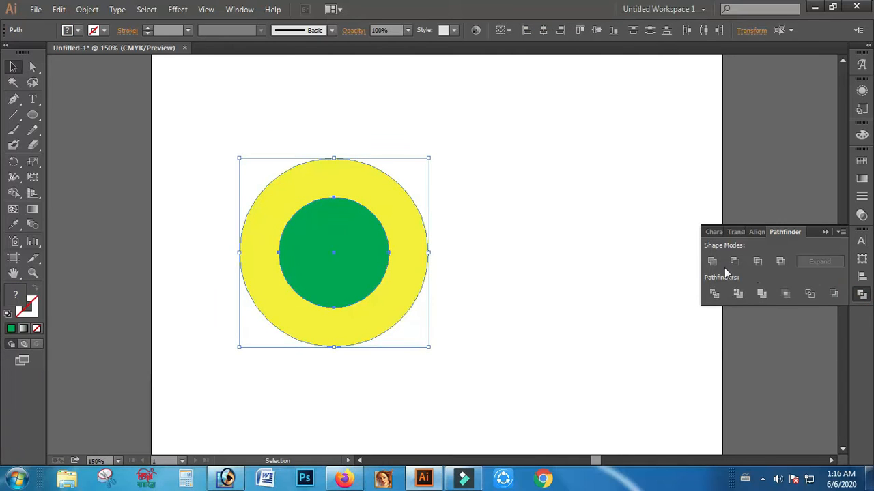
{"action": "left_click", "coordinate": [714, 294]}
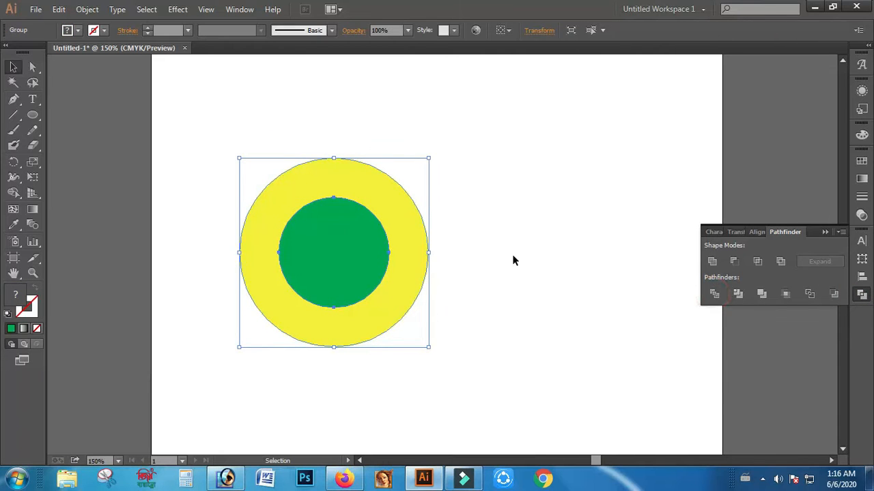
{"action": "right_click", "coordinate": [347, 272]}
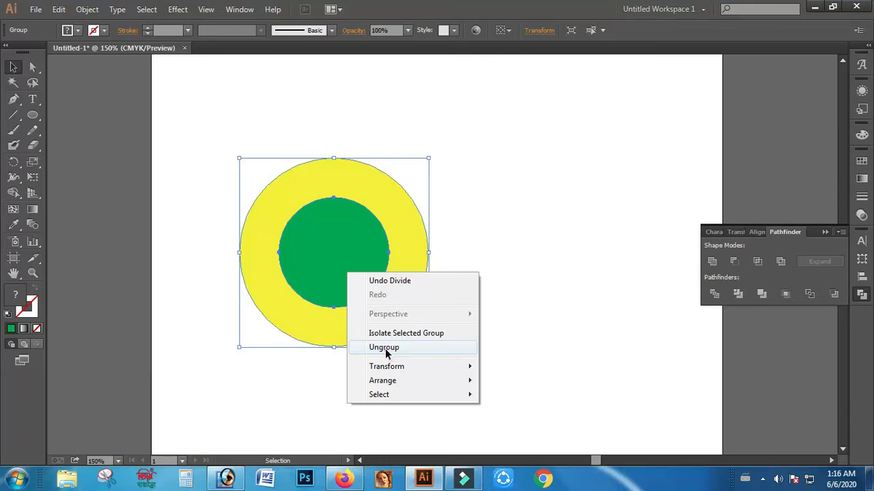
{"action": "left_click", "coordinate": [385, 348]}
- Move the green disc to the artboard's upper right and duplicate the yellow ring sideways so the two rings overlap at the same height
{"action": "left_click", "coordinate": [331, 255]}
{"action": "left_click_drag", "start_coordinate": [332, 259], "coordinate": [593, 143]}
{"action": "left_click_drag", "start_coordinate": [385, 283], "coordinate": [410, 337]}
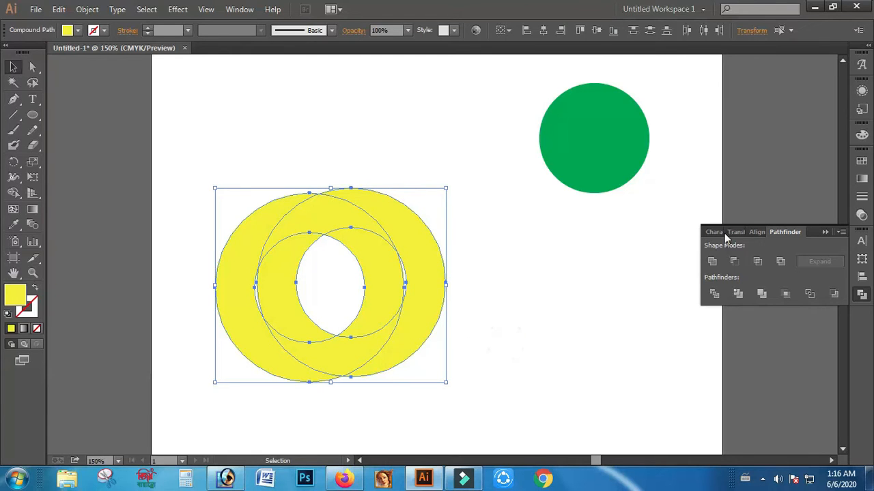
{"action": "left_click", "coordinate": [526, 313]}
- Apply the separate disc's green fill to the right-hand ring with the Eyedropper and deselect
{"action": "left_click", "coordinate": [444, 308]}
{"action": "left_click", "coordinate": [15, 226]}
{"action": "left_click", "coordinate": [593, 146]}
{"action": "key", "text": "v"}
{"action": "left_click", "coordinate": [498, 232]}
- In Outline view, shift the green ring left until its outer edge touches the inner edge of the yellow ring
{"action": "scroll", "coordinate": [522, 237], "scroll_direction": "down", "scroll_amount": 1}
{"action": "scroll", "coordinate": [520, 234], "scroll_direction": "up", "scroll_amount": 1}
{"action": "key", "text": "ctrl+space"}
{"action": "left_click_drag", "start_coordinate": [205, 167], "coordinate": [511, 373]}
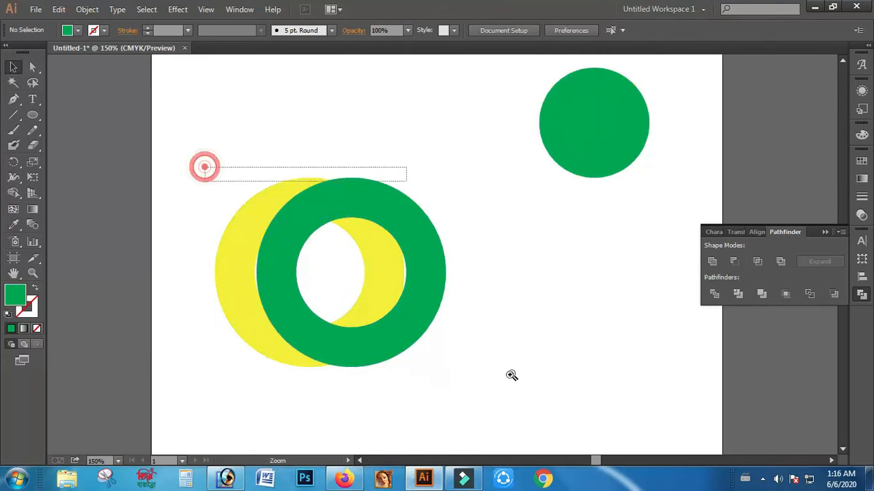
{"action": "left_click", "coordinate": [315, 321]}
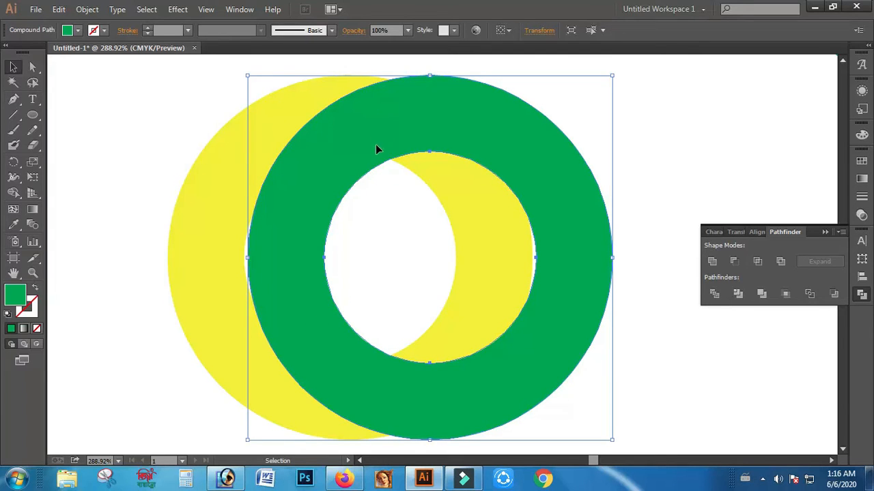
{"action": "key", "text": "ctrl+y"}
{"action": "key", "text": "ctrl+space"}
{"action": "left_click_drag", "start_coordinate": [154, 158], "coordinate": [423, 305]}
{"action": "left_click_drag", "start_coordinate": [252, 237], "coordinate": [551, 402]}
{"action": "left_click_drag", "start_coordinate": [273, 288], "coordinate": [250, 287]}
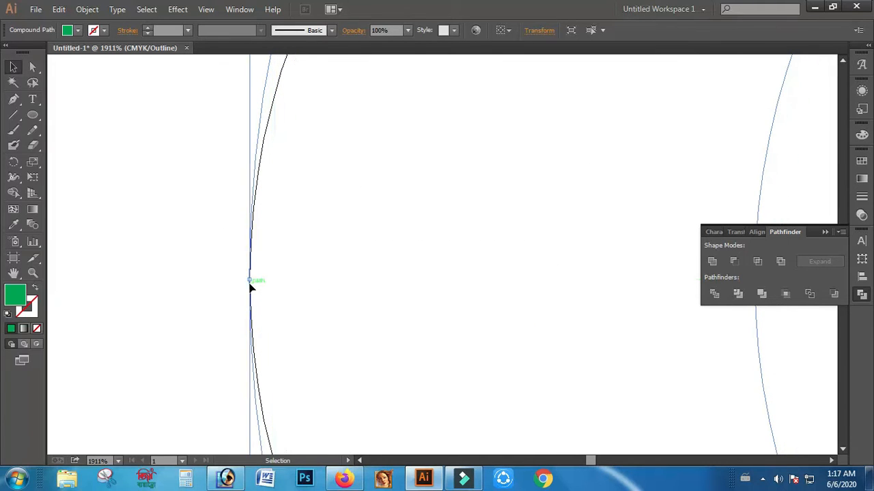
{"action": "key", "text": "ctrl+minus"}
{"action": "key", "text": "ctrl+minus"}
{"action": "key", "text": "ctrl+minus"}
{"action": "key", "text": "ctrl+minus"}
{"action": "key", "text": "ctrl+minus"}
{"action": "key", "text": "ctrl+minus"}
{"action": "key", "text": "ctrl+minus"}
{"action": "key", "text": "ctrl+minus"}
{"action": "key", "text": "ctrl+minus"}
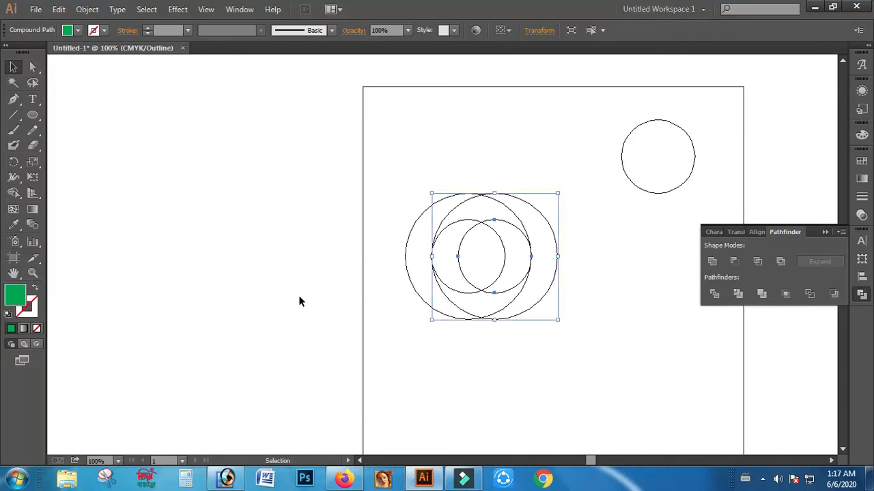
- Return to Preview, split the two overlapping rings with Pathfinder Divide, and ungroup the resulting pieces
{"action": "left_click", "coordinate": [362, 307]}
{"action": "left_click_drag", "start_coordinate": [377, 173], "coordinate": [685, 352]}
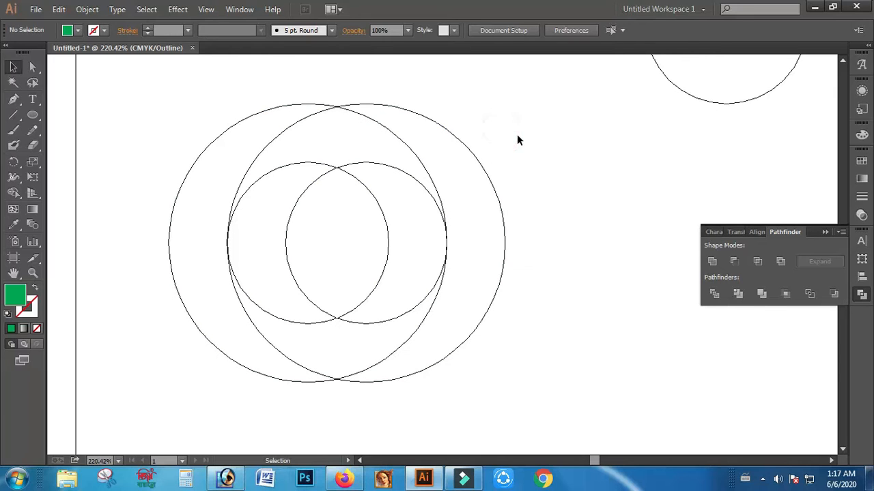
{"action": "left_click_drag", "start_coordinate": [527, 132], "coordinate": [225, 326]}
{"action": "key", "text": "ctrl+y"}
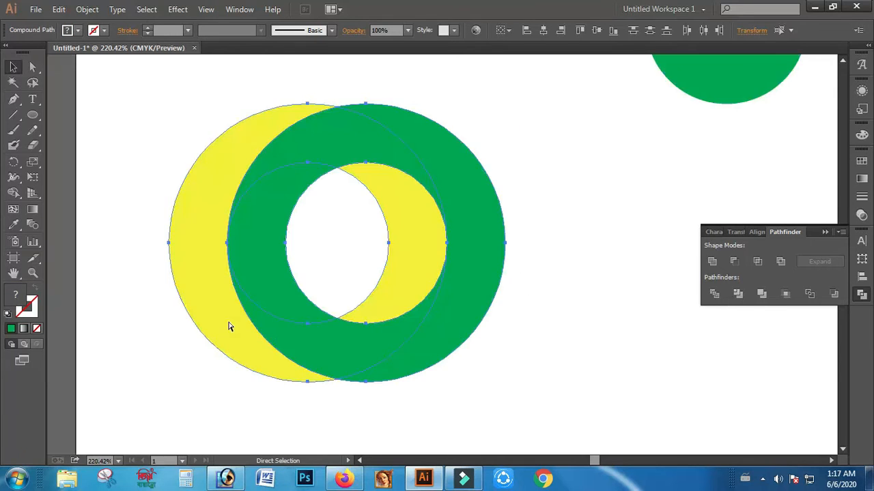
{"action": "left_click", "coordinate": [715, 294]}
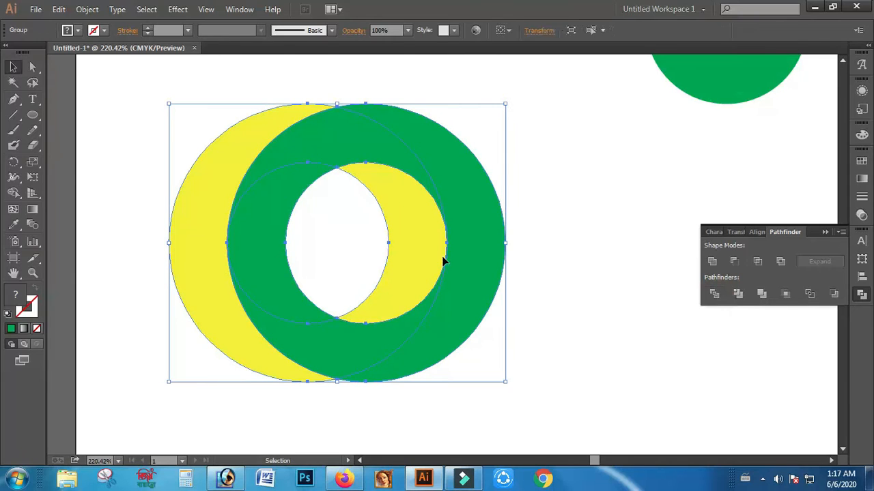
{"action": "right_click", "coordinate": [482, 258]}
{"action": "left_click", "coordinate": [526, 335]}
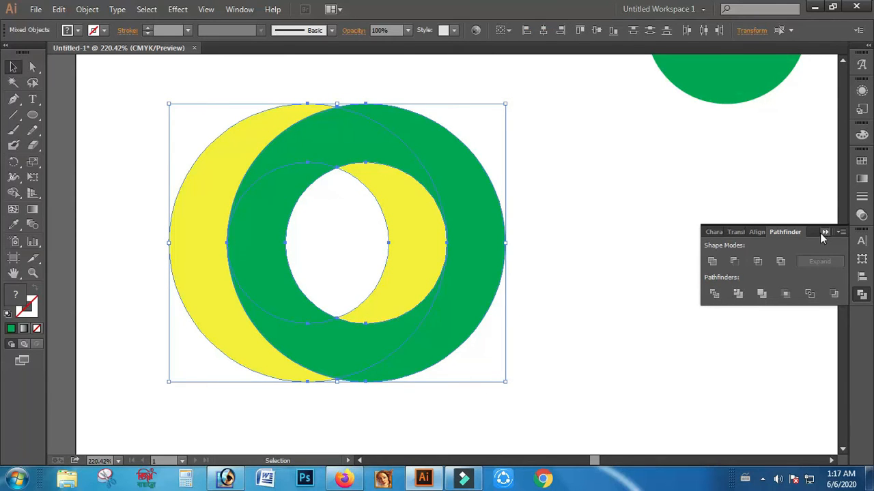
- Select the divided ring pieces one after another to examine how the overlap was split
{"action": "left_click", "coordinate": [571, 207]}
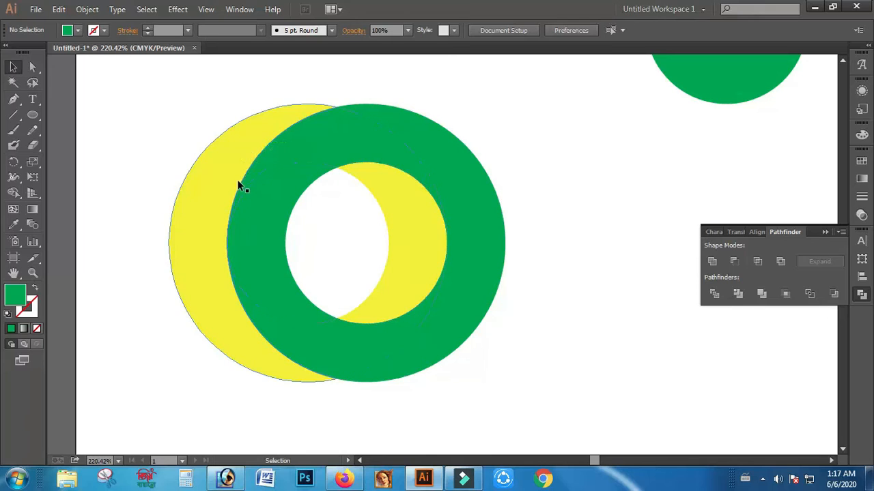
{"action": "left_click", "coordinate": [241, 141]}
{"action": "left_click", "coordinate": [318, 141]}
{"action": "left_click", "coordinate": [284, 202]}
{"action": "left_click", "coordinate": [377, 343]}
{"action": "left_click", "coordinate": [446, 331]}
{"action": "left_click", "coordinate": [371, 136]}
{"action": "left_click", "coordinate": [531, 229]}
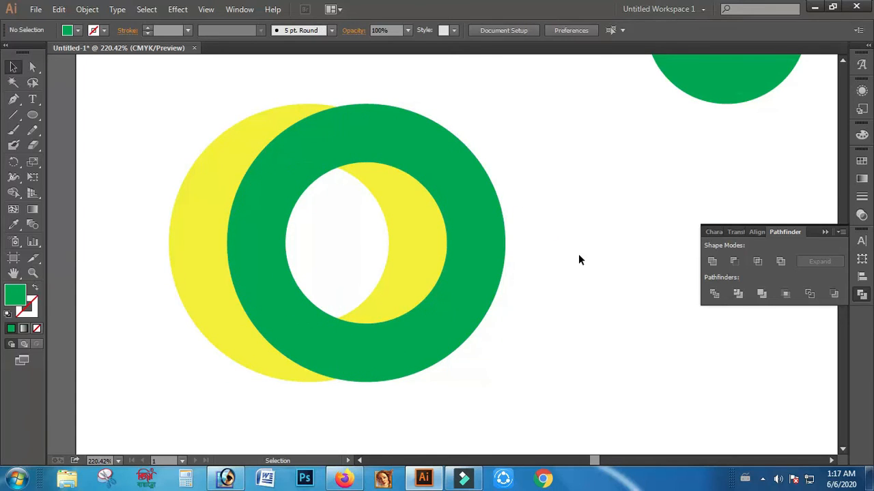
{"action": "left_click", "coordinate": [319, 144]}
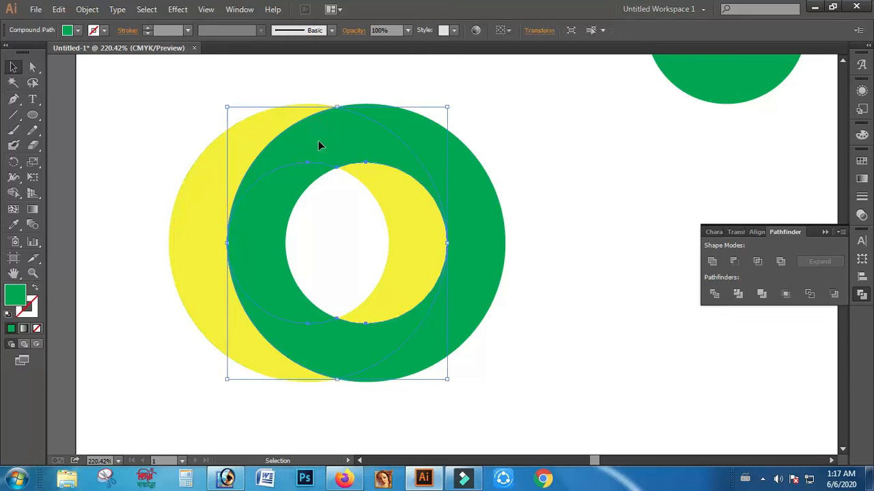
- Try to merge the yellow left crescent with the green overlap piece using Shape Builder and fill the merged shape yellow
{"action": "left_click_drag", "start_coordinate": [174, 103], "coordinate": [519, 298]}
{"action": "left_click", "coordinate": [13, 195]}
{"action": "left_click_drag", "start_coordinate": [292, 123], "coordinate": [321, 141]}
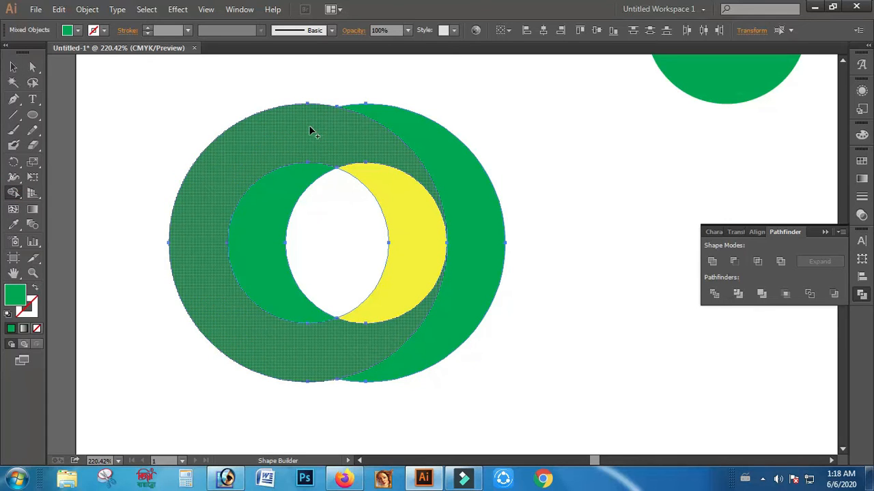
{"action": "left_click", "coordinate": [69, 30]}
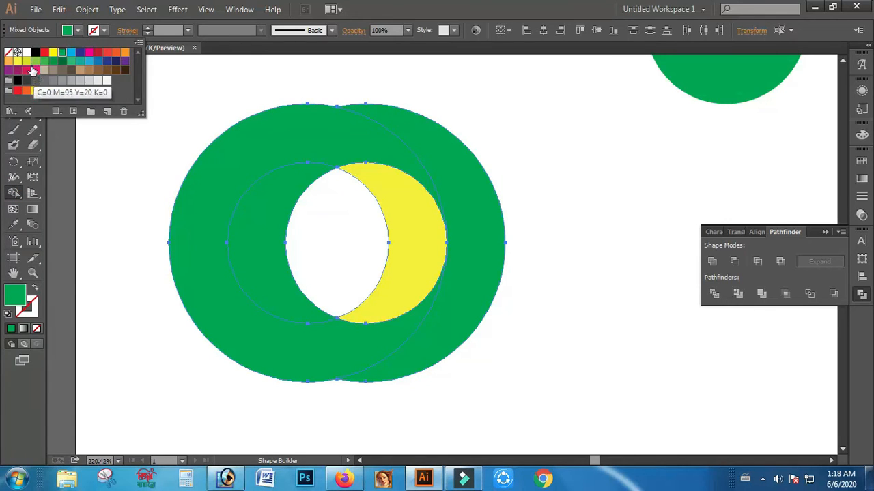
{"action": "left_click", "coordinate": [17, 61]}
{"action": "left_click", "coordinate": [249, 159]}
{"action": "left_click", "coordinate": [114, 116]}
{"action": "left_click", "coordinate": [598, 266]}
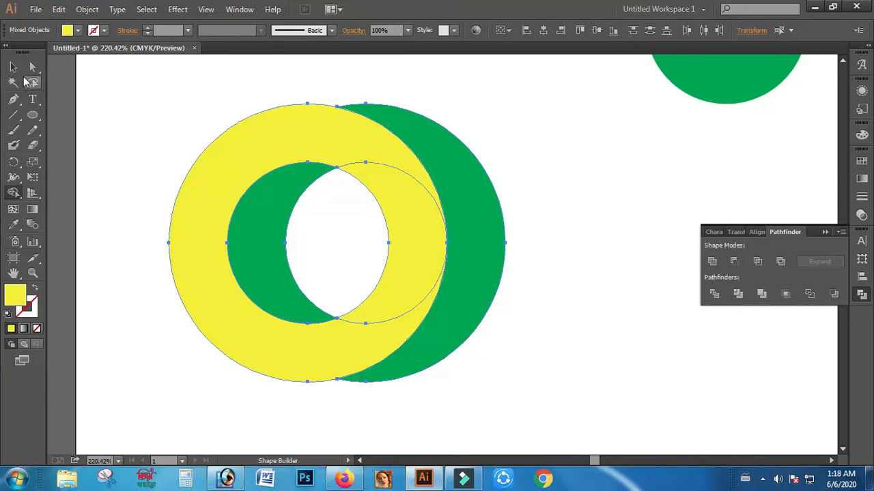
- Examine the outlines of the merged yellow shape and the green crescents by selecting them
{"action": "left_click", "coordinate": [13, 67]}
{"action": "left_click_drag", "start_coordinate": [180, 88], "coordinate": [516, 348]}
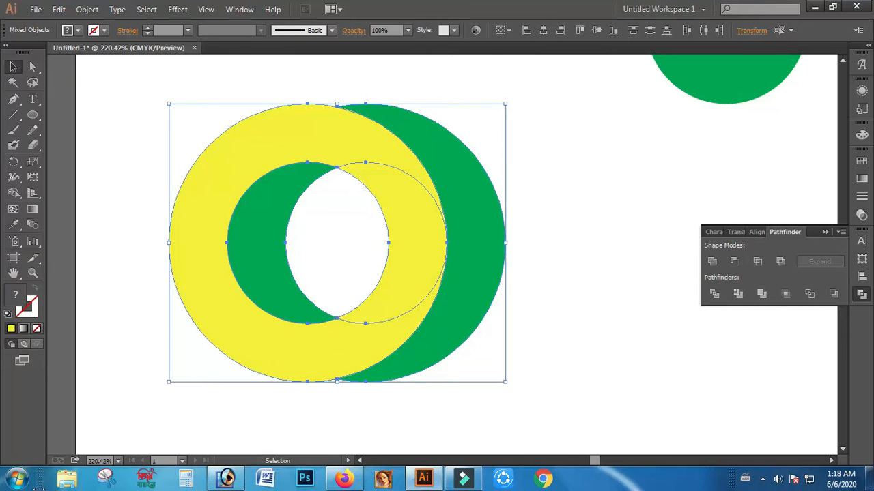
{"action": "left_click", "coordinate": [586, 333]}
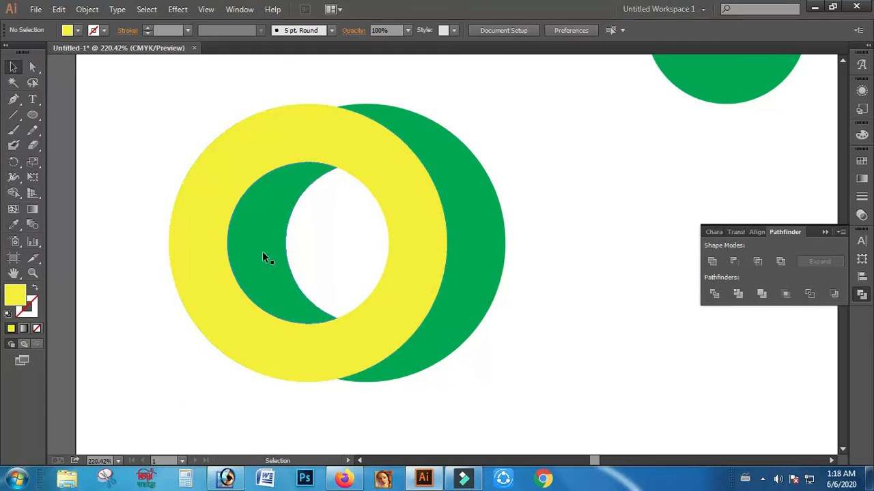
{"action": "left_click", "coordinate": [275, 295]}
{"action": "left_click", "coordinate": [327, 349], "text": "shift"}
{"action": "left_click", "coordinate": [307, 348]}
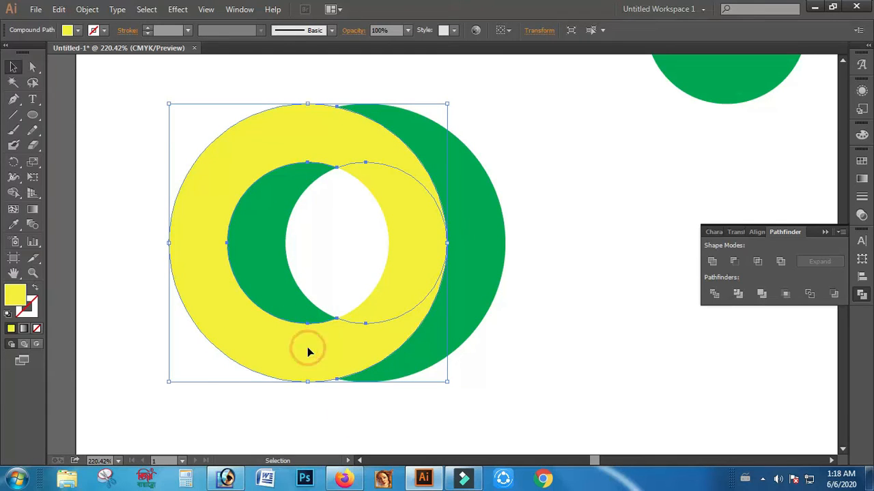
{"action": "left_click", "coordinate": [466, 371]}
{"action": "left_click", "coordinate": [329, 357]}
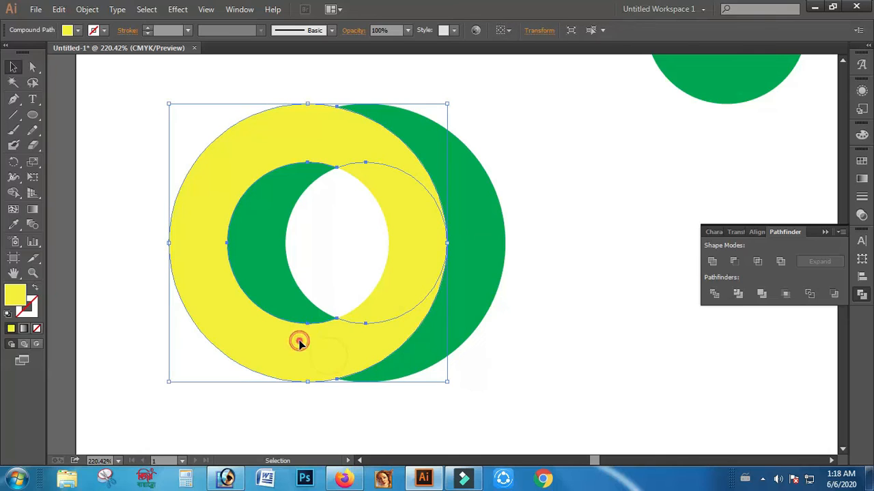
{"action": "left_click", "coordinate": [353, 232]}
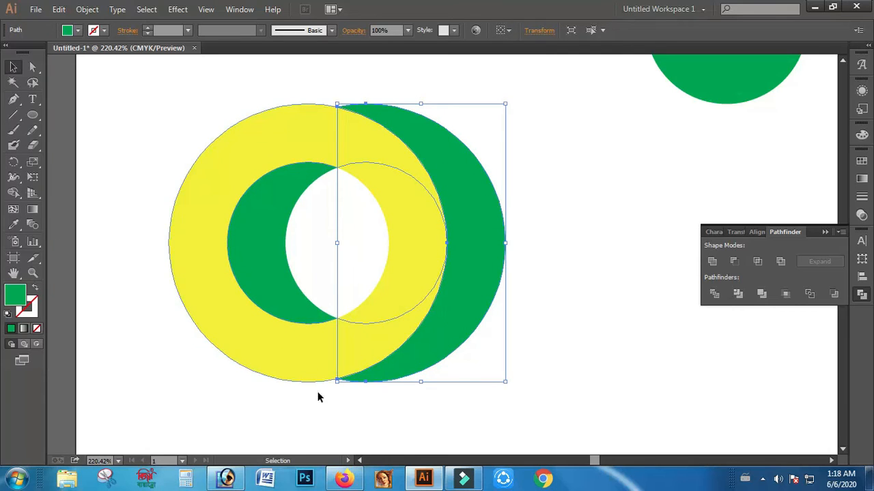
{"action": "left_click", "coordinate": [329, 417]}
{"action": "left_click", "coordinate": [330, 412], "text": "ctrl"}
- Undo the yellow fill and the Shape Builder merge of the ring pieces, and deselect
{"action": "key", "text": "ctrl+z"}
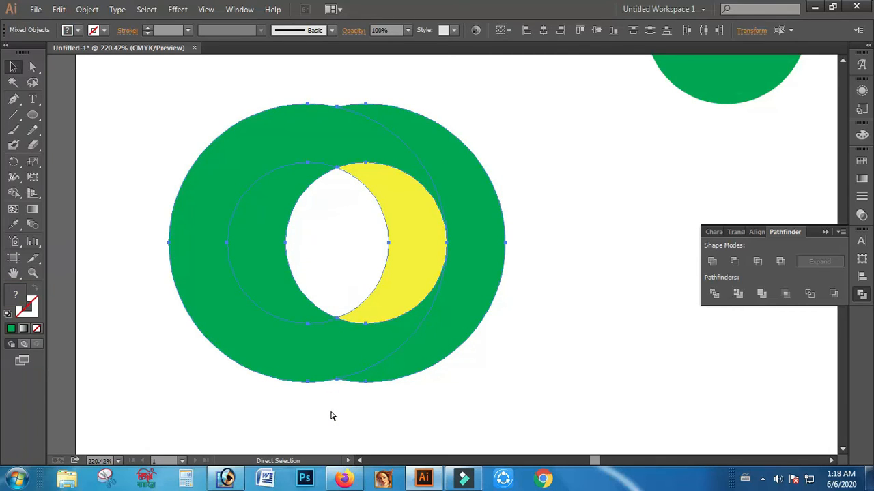
{"action": "key", "text": "ctrl+z"}
{"action": "left_click", "coordinate": [333, 372]}
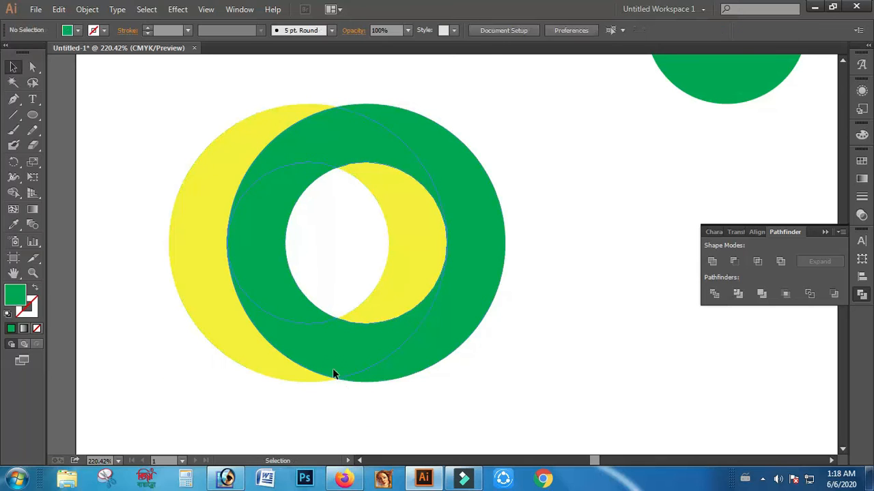
{"action": "left_click", "coordinate": [323, 415]}
- Examine how the rings' edges meet by selecting the inner green crescent and the green overlap piece up close
{"action": "left_click", "coordinate": [340, 357]}
{"action": "right_click", "coordinate": [317, 346]}
{"action": "left_click", "coordinate": [316, 387]}
{"action": "key", "text": "ctrl+space"}
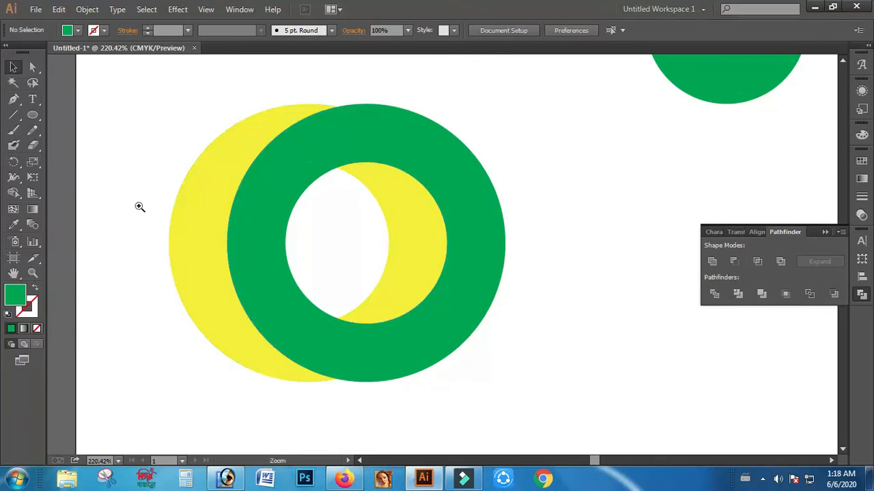
{"action": "left_click_drag", "start_coordinate": [139, 204], "coordinate": [290, 273]}
{"action": "left_click", "coordinate": [581, 307]}
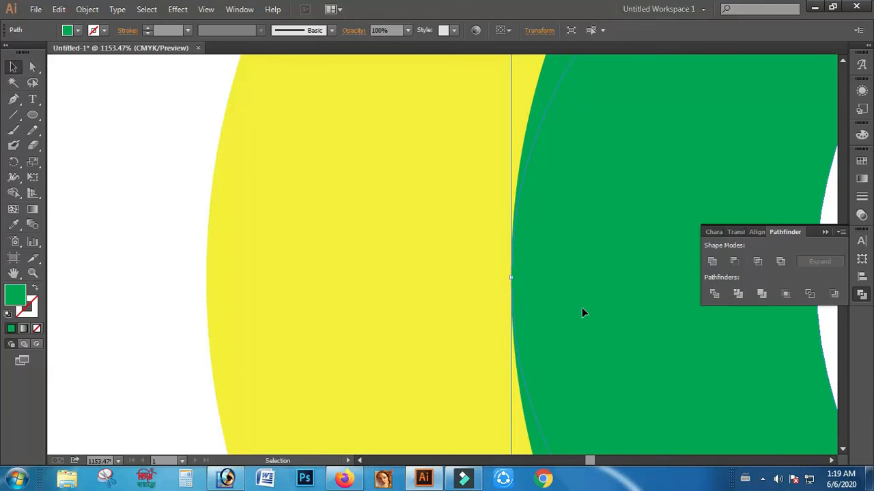
{"action": "scroll", "coordinate": [582, 308], "scroll_direction": "down", "scroll_amount": 8}
{"action": "left_click", "coordinate": [547, 366]}
{"action": "key", "text": "ctrl+space"}
{"action": "left_click_drag", "start_coordinate": [401, 186], "coordinate": [673, 311]}
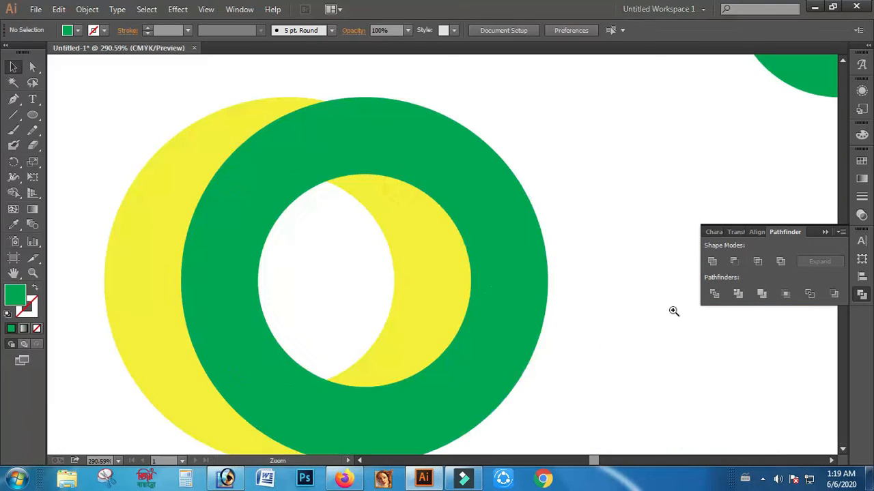
{"action": "left_click", "coordinate": [234, 277]}
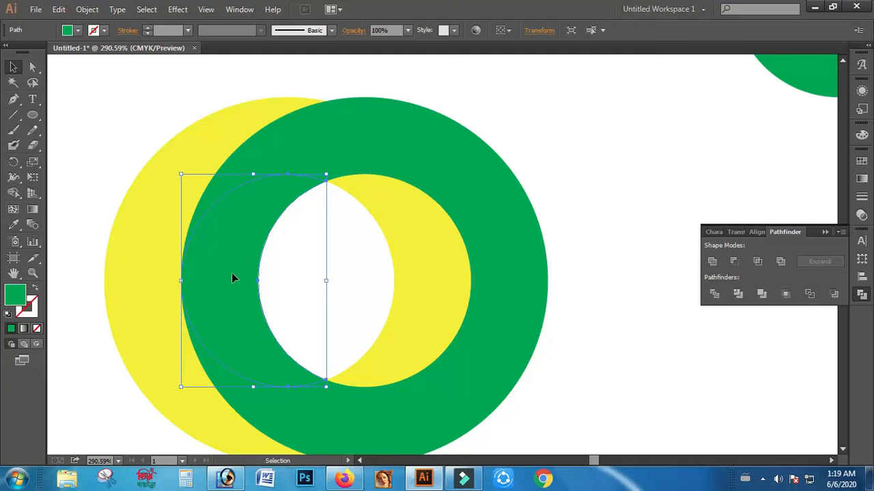
{"action": "left_click", "coordinate": [285, 421]}
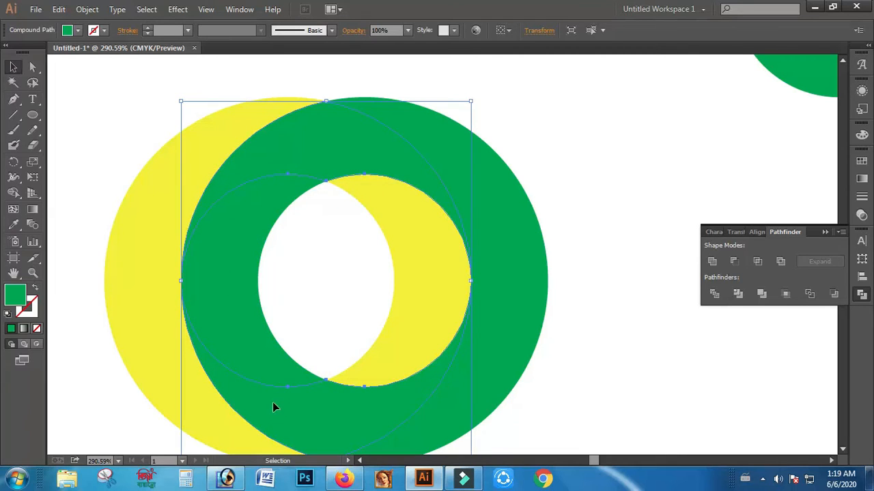
{"action": "left_click", "coordinate": [556, 332]}
{"action": "left_click", "coordinate": [430, 262]}
{"action": "left_click", "coordinate": [334, 136]}
{"action": "scroll", "coordinate": [333, 379], "scroll_direction": "down", "scroll_amount": 1}
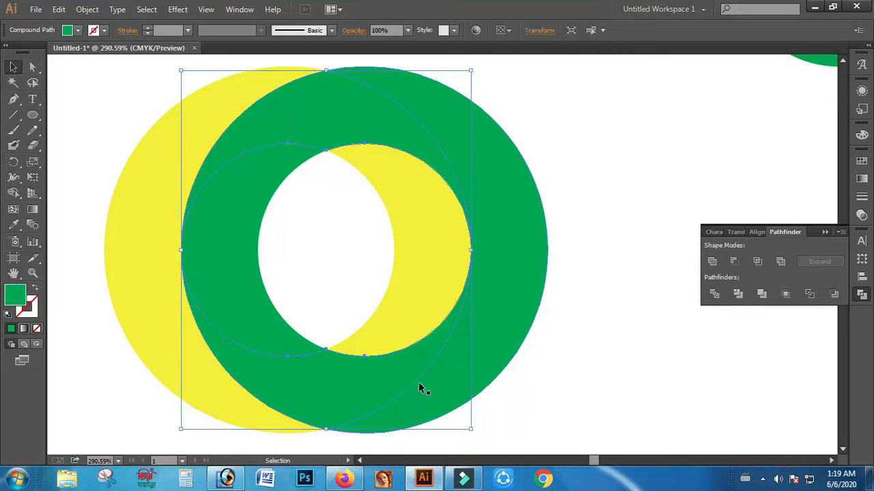
- Undo the recent edits back through the Divide to restore the two whole overlapping rings
{"action": "left_click_drag", "start_coordinate": [141, 201], "coordinate": [264, 287]}
{"action": "left_click_drag", "start_coordinate": [346, 277], "coordinate": [317, 277]}
{"action": "key", "text": "ctrl+z"}
{"action": "key", "text": "ctrl+z"}
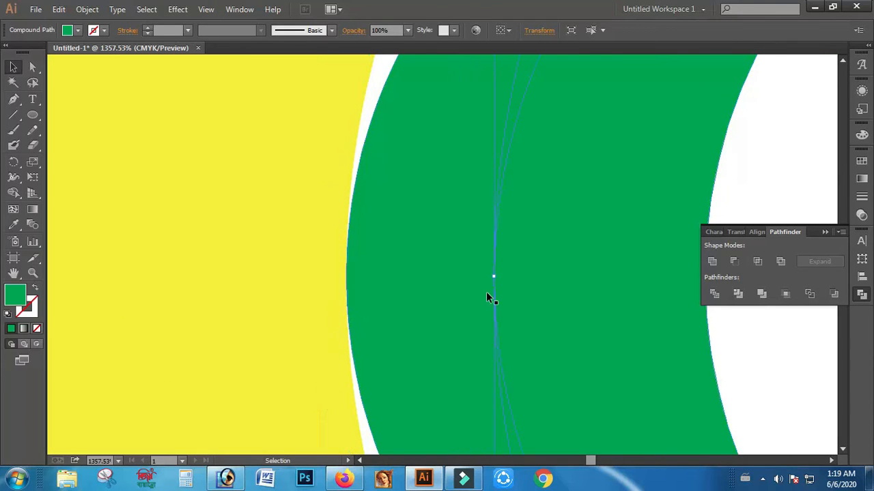
{"action": "key", "text": "ctrl+minus"}
{"action": "key", "text": "ctrl+minus"}
{"action": "key", "text": "ctrl+minus"}
{"action": "key", "text": "ctrl+minus"}
{"action": "key", "text": "ctrl+minus"}
{"action": "key", "text": "ctrl+minus"}
{"action": "key", "text": "ctrl+minus"}
{"action": "key", "text": "ctrl+z"}
{"action": "key", "text": "ctrl+z"}
{"action": "key", "text": "ctrl+z"}
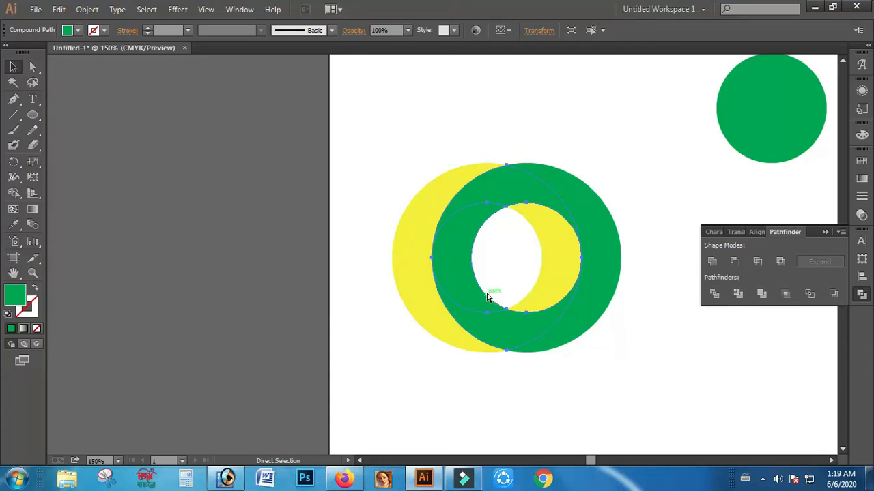
- Shift the green ring slightly left in Outline view until its outer edge touches the edge of the yellow ring's hole
{"action": "left_click", "coordinate": [654, 384]}
{"action": "left_click_drag", "start_coordinate": [360, 176], "coordinate": [594, 306]}
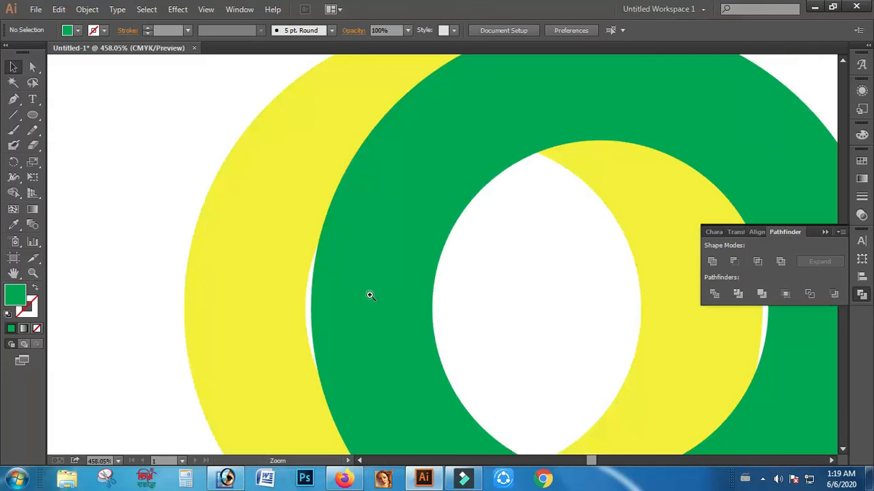
{"action": "left_click_drag", "start_coordinate": [253, 177], "coordinate": [528, 369]}
{"action": "left_click", "coordinate": [338, 309]}
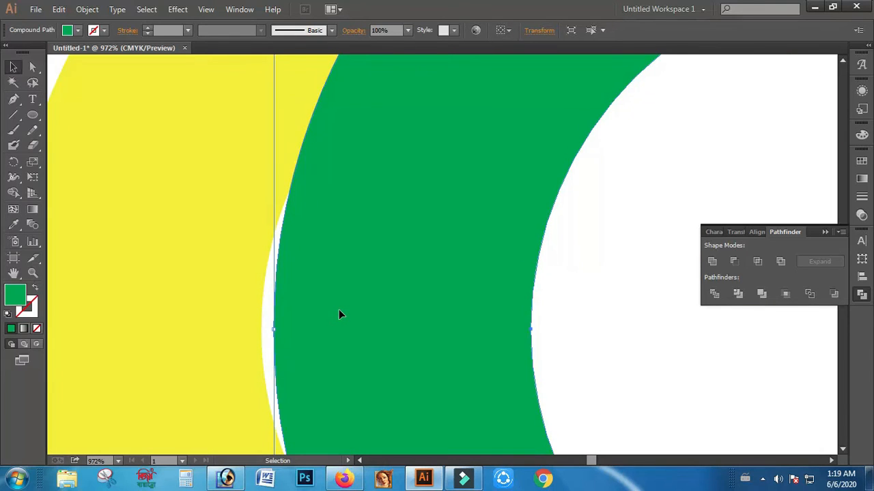
{"action": "key", "text": "ctrl+y"}
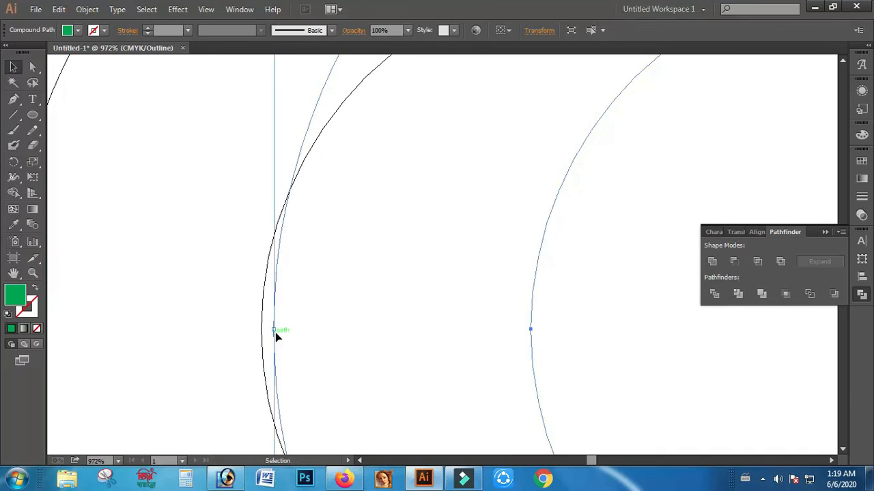
{"action": "left_click_drag", "start_coordinate": [272, 344], "coordinate": [267, 345]}
{"action": "key", "text": "ctrl+minus"}
{"action": "key", "text": "ctrl+minus"}
{"action": "key", "text": "ctrl+minus"}
{"action": "key", "text": "ctrl+minus"}
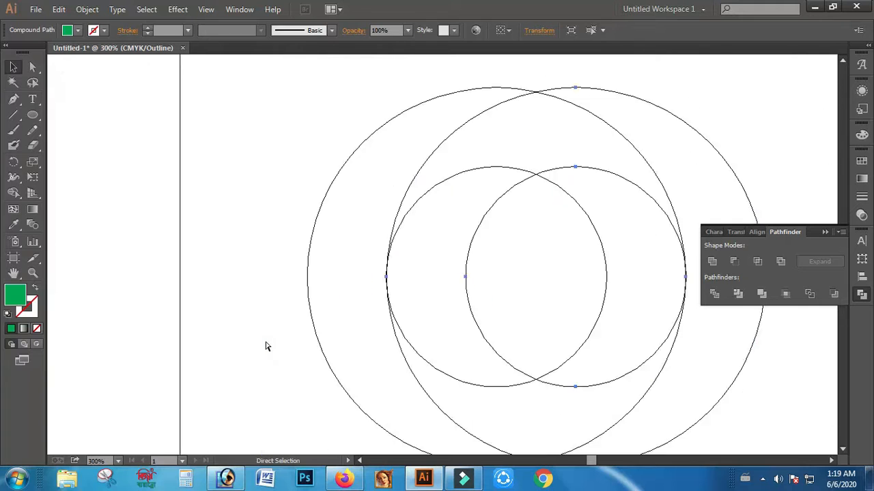
{"action": "key", "text": "ctrl+minus"}
{"action": "key", "text": "ctrl+minus"}
{"action": "key", "text": "ctrl+minus"}
{"action": "key", "text": "ctrl+minus"}
{"action": "key", "text": "ctrl+space"}
{"action": "left_click_drag", "start_coordinate": [405, 205], "coordinate": [539, 338]}
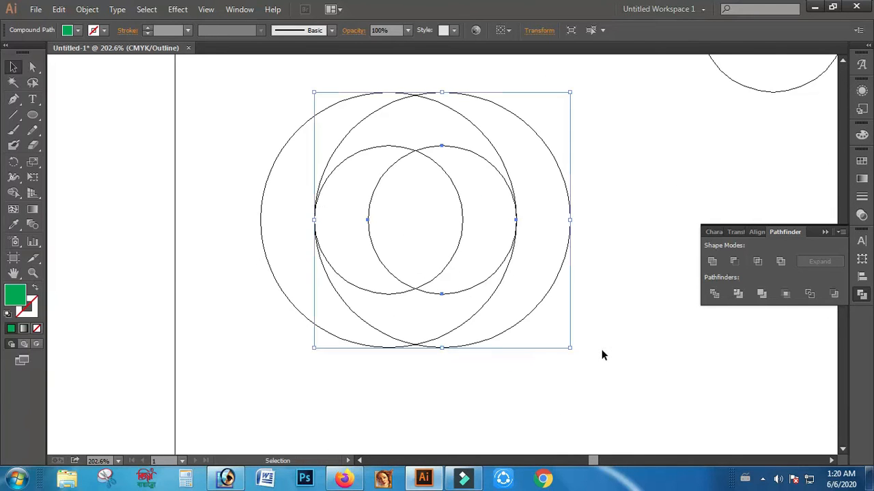
- Return to Preview, divide the two rings with Pathfinder, ungroup the result and check its separate pieces
{"action": "left_click", "coordinate": [263, 185], "text": "shift"}
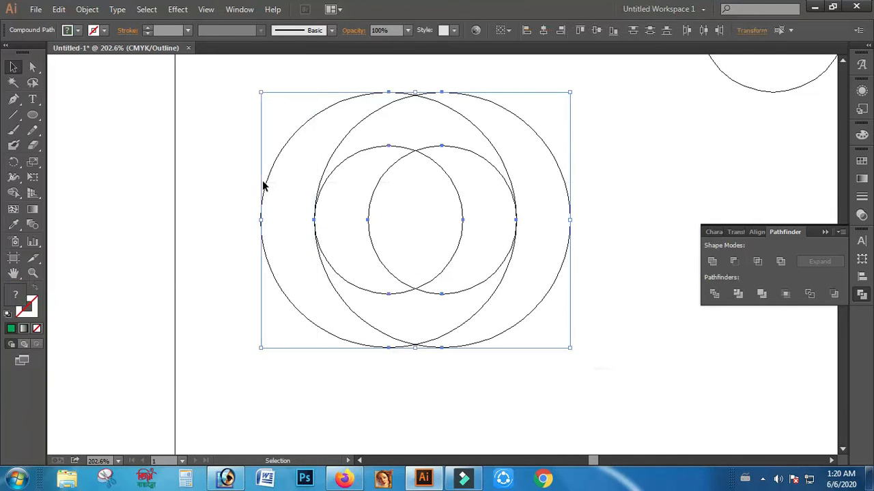
{"action": "key", "text": "ctrl+y"}
{"action": "left_click", "coordinate": [713, 295]}
{"action": "right_click", "coordinate": [380, 310]}
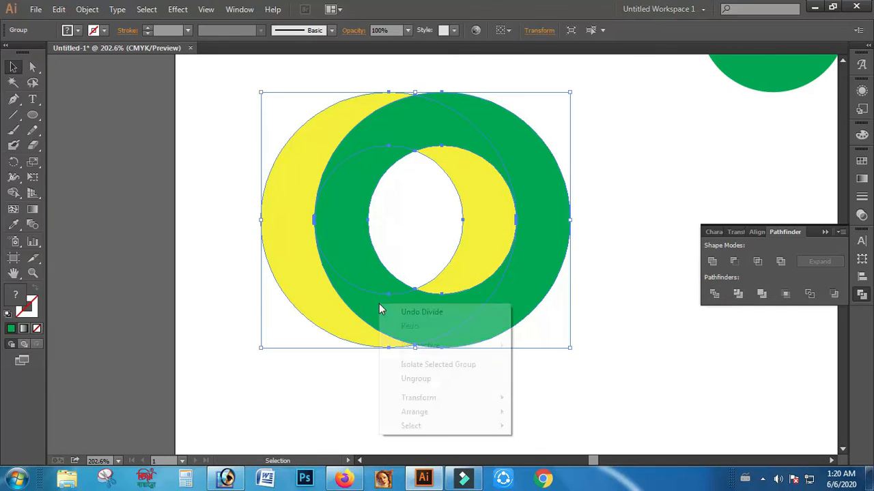
{"action": "left_click", "coordinate": [389, 379]}
{"action": "left_click", "coordinate": [386, 314]}
{"action": "left_click", "coordinate": [337, 199]}
{"action": "left_click", "coordinate": [398, 127]}
{"action": "left_click", "coordinate": [532, 165]}
{"action": "left_click", "coordinate": [581, 254]}
- Merge the yellow left crescent with the upper green overlap piece using Shape Builder to make them one yellow shape
{"action": "left_click", "coordinate": [361, 102]}
{"action": "left_click", "coordinate": [417, 126], "text": "shift"}
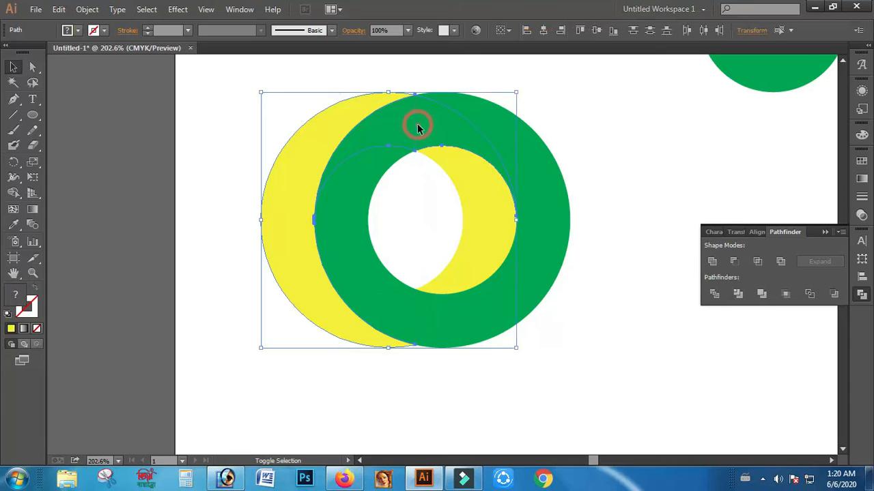
{"action": "left_click", "coordinate": [13, 194]}
{"action": "left_click_drag", "start_coordinate": [353, 116], "coordinate": [389, 130]}
{"action": "left_click", "coordinate": [13, 66]}
{"action": "left_click", "coordinate": [603, 349]}
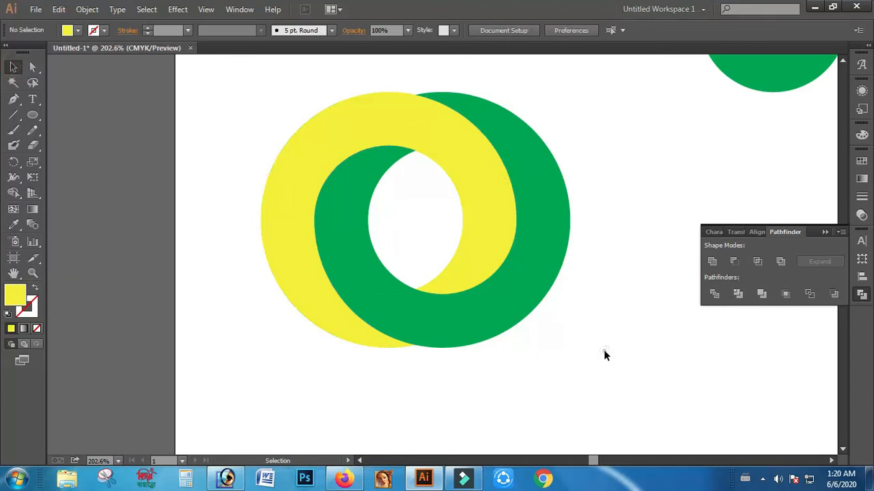
- Merge the upper yellow shape with the yellow inner right crescent using Shape Builder, and deselect
{"action": "left_click", "coordinate": [467, 140]}
{"action": "left_click", "coordinate": [477, 175], "text": "shift"}
{"action": "left_click", "coordinate": [13, 193]}
{"action": "left_click_drag", "start_coordinate": [470, 152], "coordinate": [514, 290]}
{"action": "left_click", "coordinate": [13, 66]}
{"action": "left_click", "coordinate": [186, 218]}
- Merge the inner green crescent, lower overlap piece and outer right crescent into one green shape using Shape Builder
{"action": "left_click", "coordinate": [371, 268]}
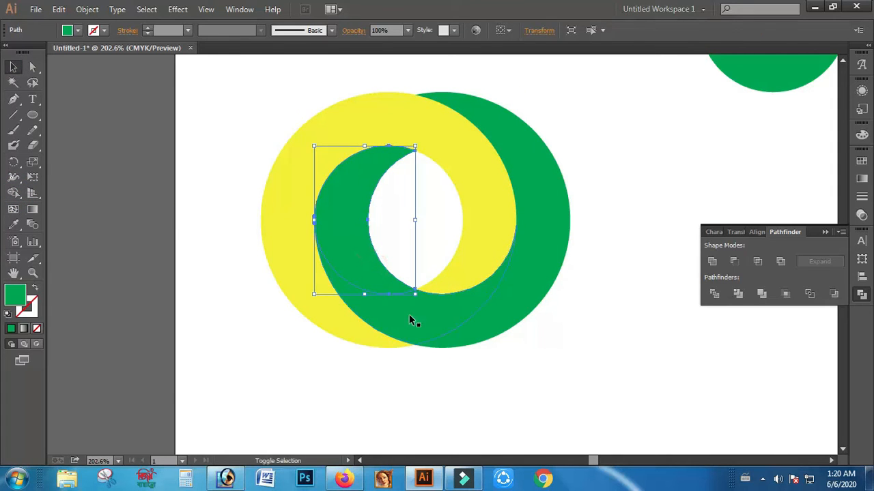
{"action": "left_click", "coordinate": [409, 320], "text": "shift"}
{"action": "left_click", "coordinate": [13, 193]}
{"action": "left_click_drag", "start_coordinate": [368, 280], "coordinate": [409, 316]}
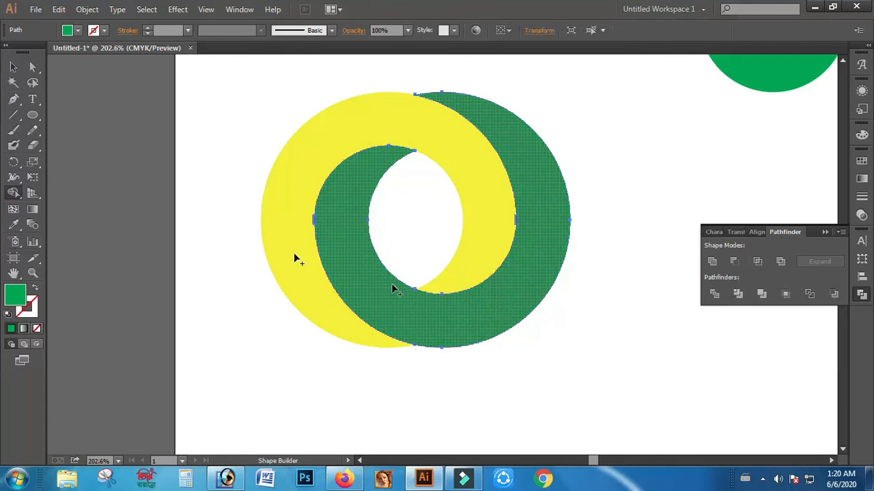
{"action": "key", "text": "v"}
{"action": "left_click", "coordinate": [269, 341]}
{"action": "scroll", "coordinate": [568, 356], "scroll_direction": "up", "scroll_amount": 1}
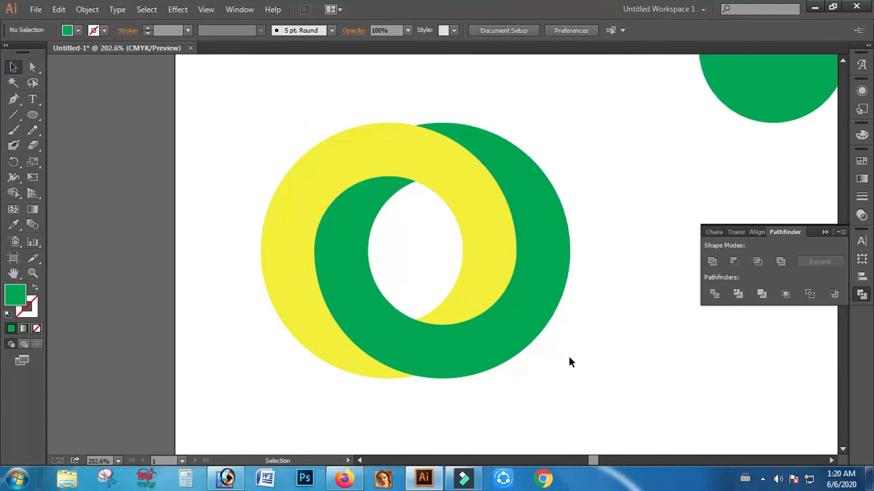
- Move the yellow and green interlocking shapes together onto the grey pasteboard left of the artboard
{"action": "left_click", "coordinate": [306, 166]}
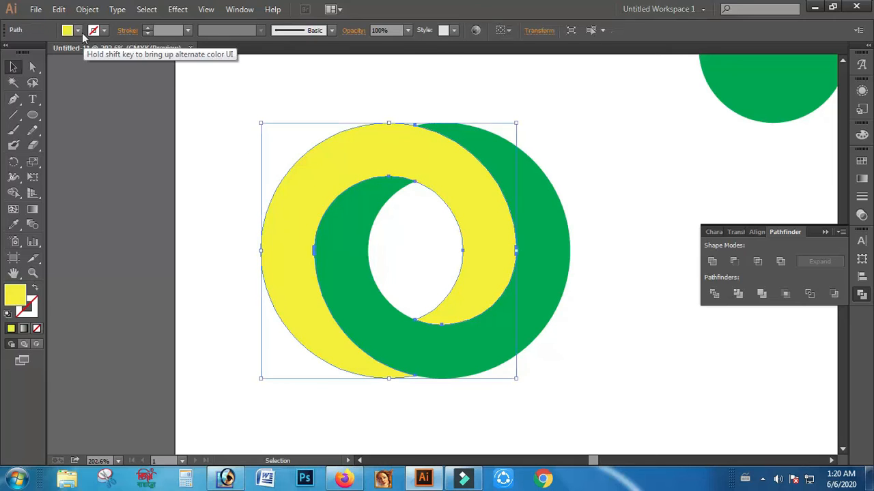
{"action": "key", "text": "ctrl+minus"}
{"action": "key", "text": "ctrl+minus"}
{"action": "key", "text": "ctrl+minus"}
{"action": "key", "text": "ctrl+minus"}
{"action": "key", "text": "ctrl+minus"}
{"action": "left_click", "coordinate": [454, 278], "text": "shift"}
{"action": "left_click_drag", "start_coordinate": [452, 276], "coordinate": [265, 265]}
{"action": "left_click", "coordinate": [288, 291]}
{"action": "left_click_drag", "start_coordinate": [187, 191], "coordinate": [326, 305]}
{"action": "left_click_drag", "start_coordinate": [252, 125], "coordinate": [579, 355]}
{"action": "key", "text": "ctrl+1"}
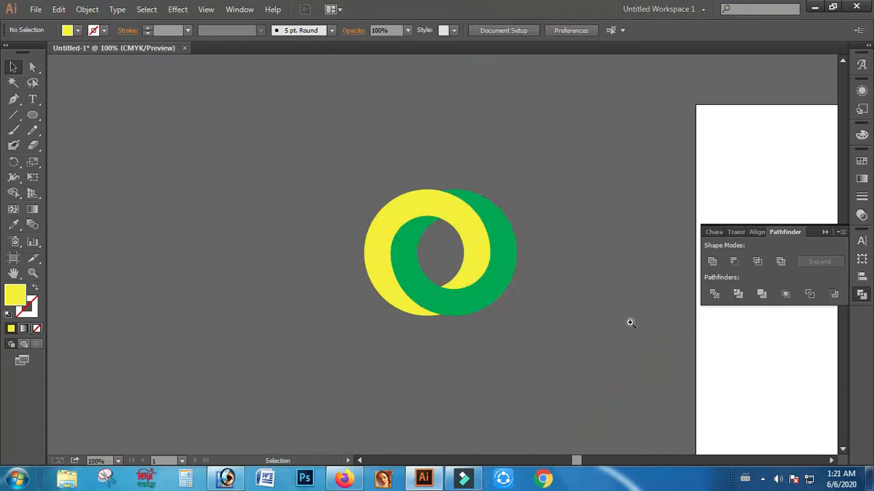
{"action": "left_click_drag", "start_coordinate": [647, 376], "coordinate": [586, 350]}
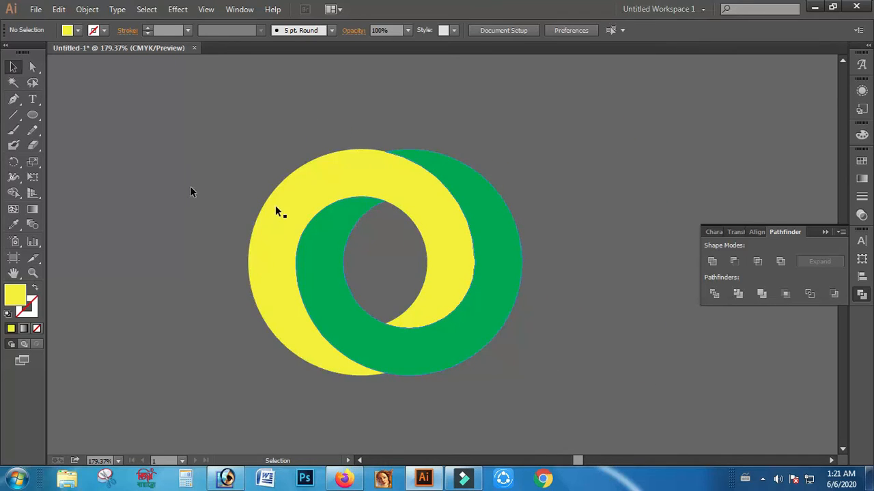
{"action": "left_click_drag", "start_coordinate": [143, 140], "coordinate": [578, 383]}
- Draw a closed curved shadow sliver with the Pen tool over the green crescent's upper tip, along the yellow inner edge
{"action": "key", "text": "p"}
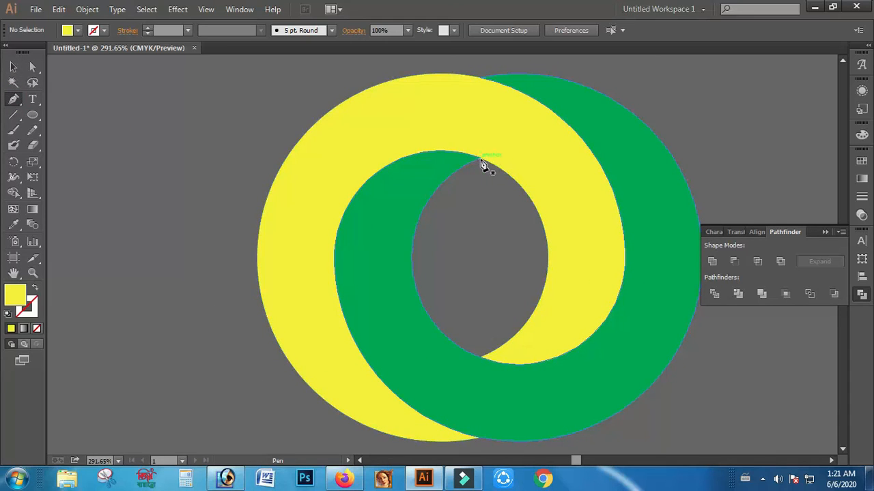
{"action": "left_click", "coordinate": [479, 160]}
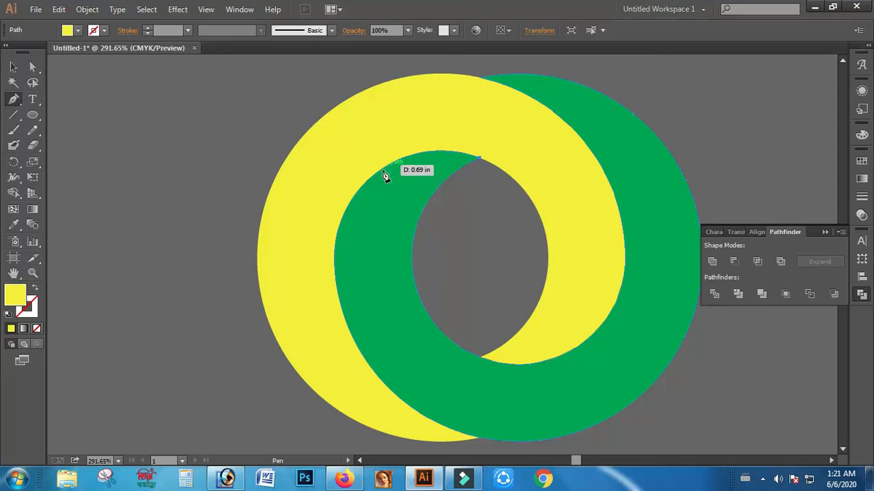
{"action": "left_click_drag", "start_coordinate": [377, 171], "coordinate": [324, 209]}
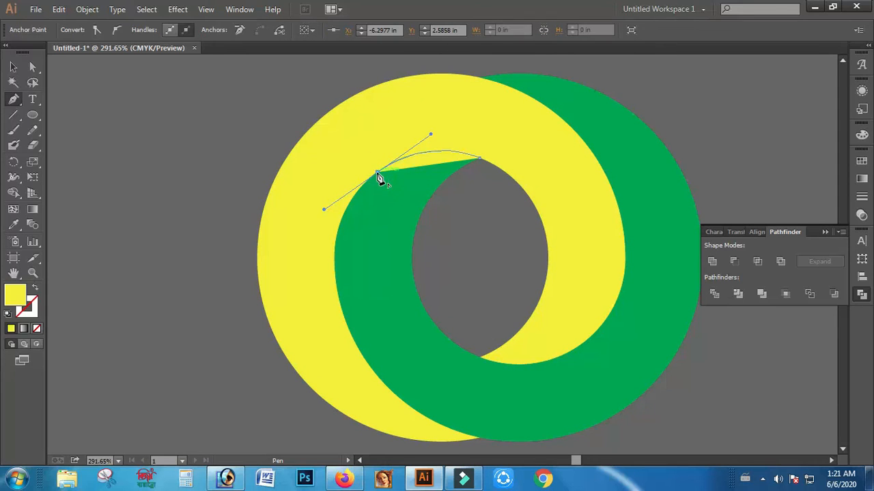
{"action": "left_click", "coordinate": [460, 170]}
{"action": "left_click_drag", "start_coordinate": [486, 185], "coordinate": [493, 187]}
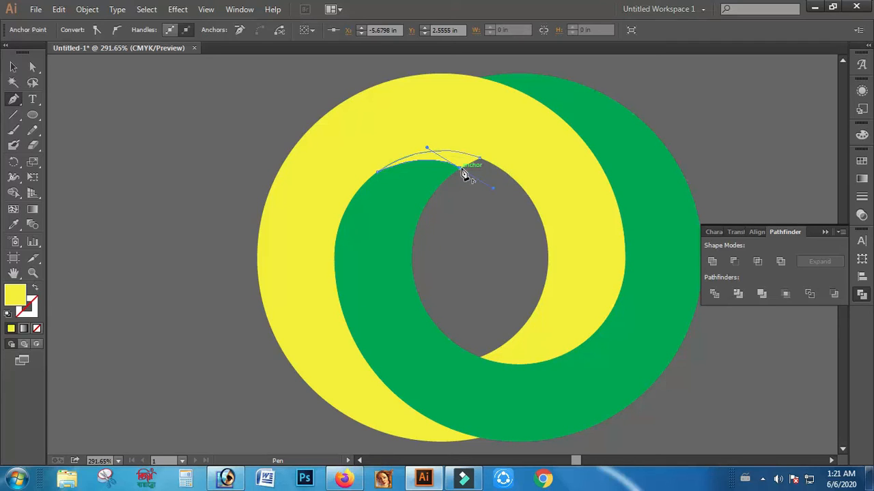
{"action": "left_click", "coordinate": [480, 159]}
{"action": "left_click", "coordinate": [14, 68]}
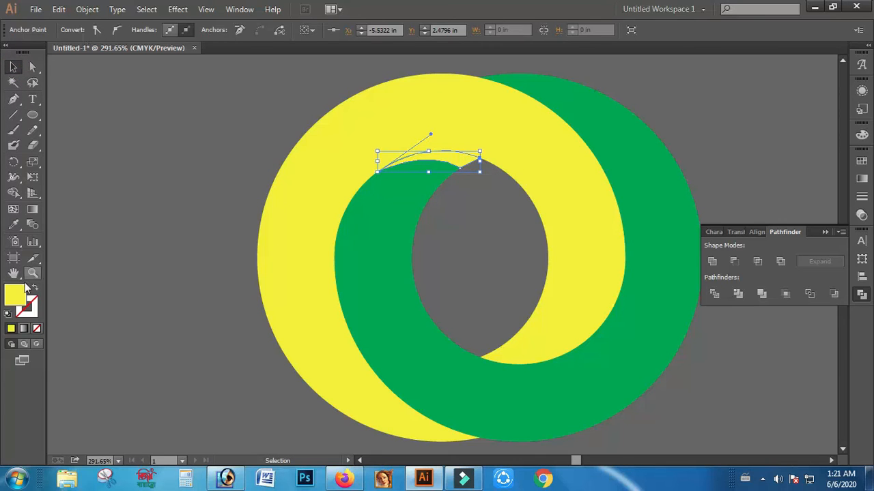
- Fill the upper shadow sliver with a darker green than the ring, and deselect
{"action": "left_click", "coordinate": [453, 163]}
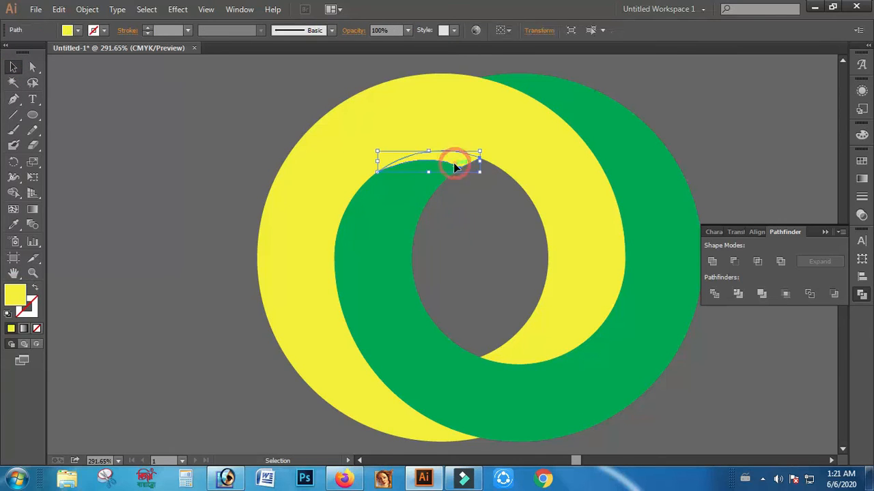
{"action": "left_click", "coordinate": [78, 30]}
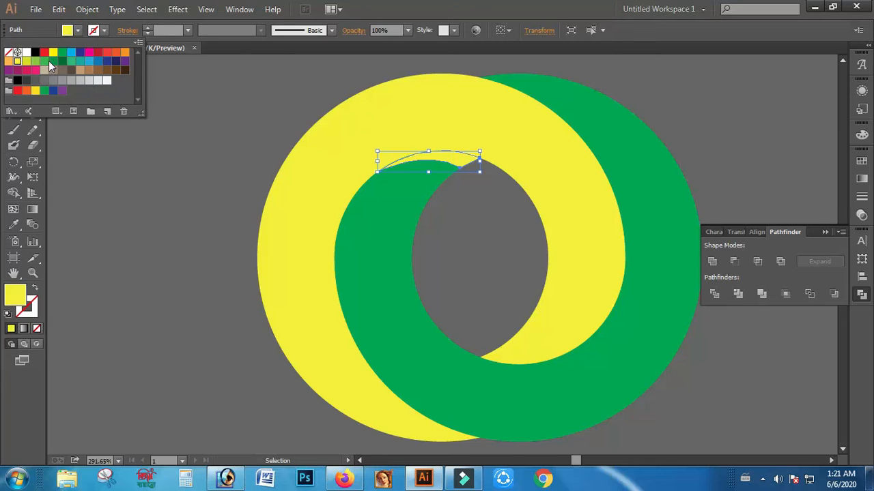
{"action": "left_click", "coordinate": [46, 61]}
{"action": "left_click", "coordinate": [57, 63]}
{"action": "left_click", "coordinate": [245, 216]}
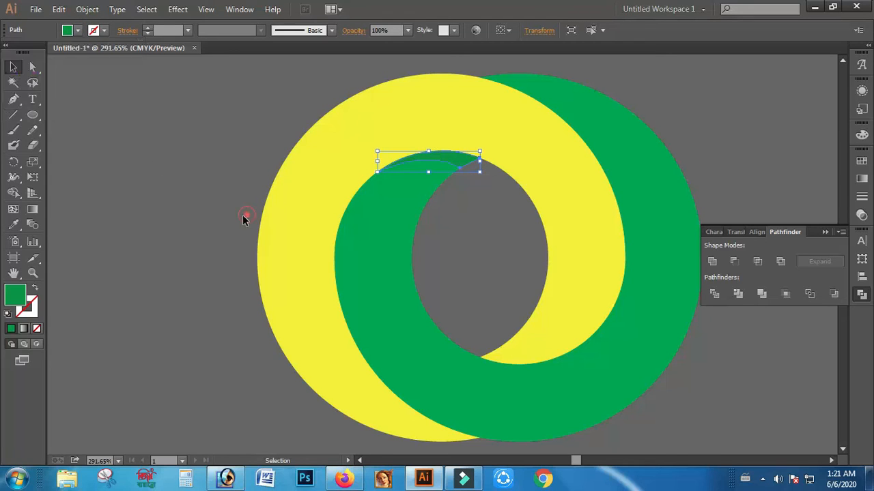
{"action": "scroll", "coordinate": [621, 316], "scroll_direction": "down", "scroll_amount": 1}
{"action": "left_click_drag", "start_coordinate": [335, 126], "coordinate": [717, 272]}
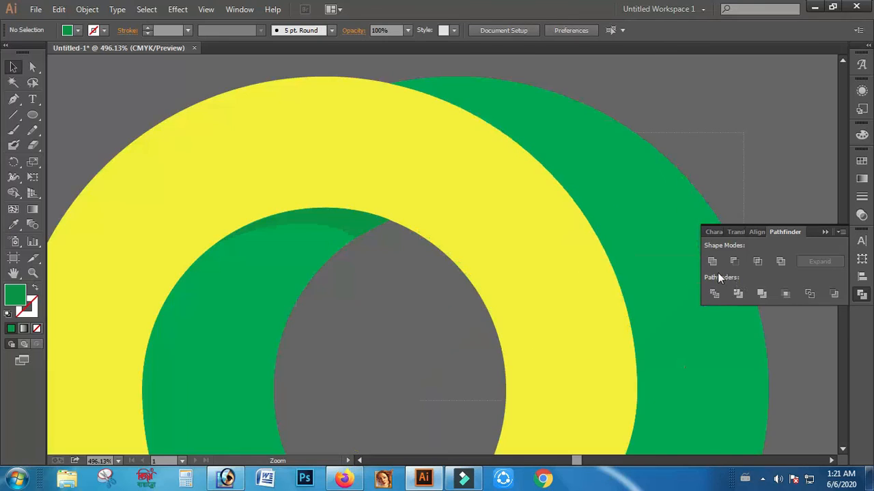
- Draw an open Pen path from the lower crossing tip along the green ring's outer edge, curving back across the yellow crescent to its bottom edge
{"action": "key", "text": "ctrl+minus"}
{"action": "key", "text": "ctrl+minus"}
{"action": "key", "text": "ctrl+minus"}
{"action": "key", "text": "ctrl+minus"}
{"action": "left_click_drag", "start_coordinate": [266, 220], "coordinate": [537, 363]}
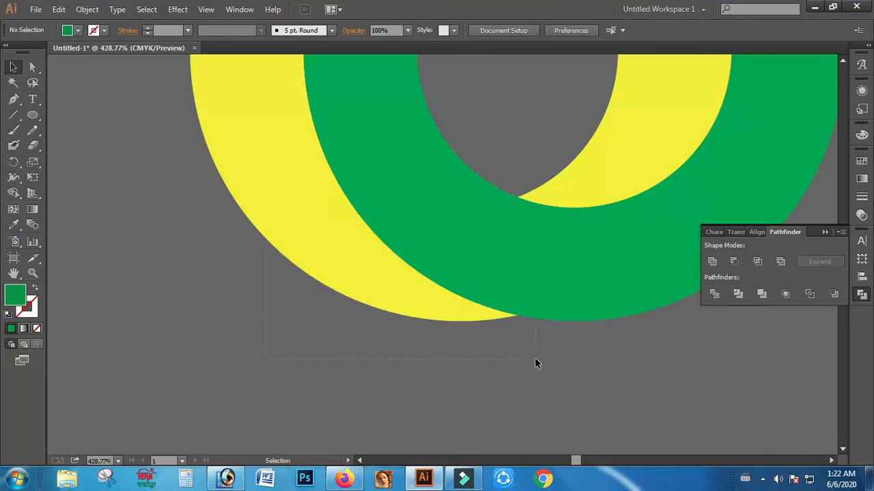
{"action": "left_click", "coordinate": [13, 99]}
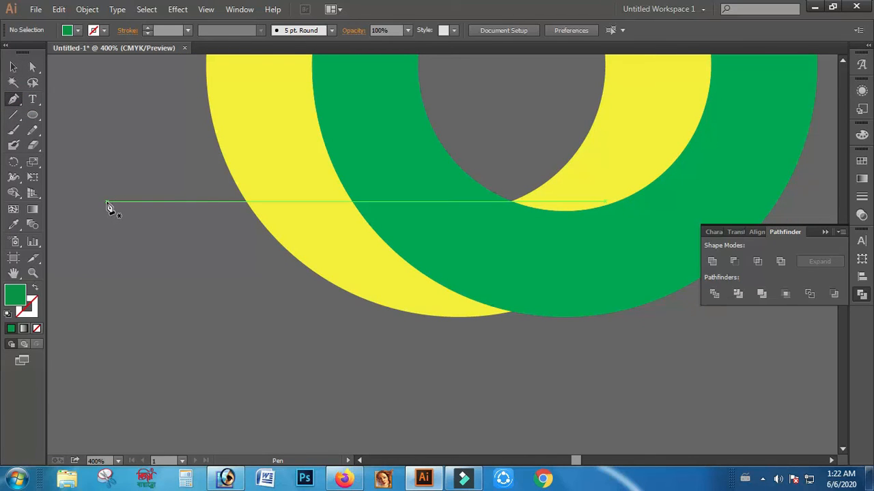
{"action": "left_click", "coordinate": [511, 311]}
{"action": "left_click_drag", "start_coordinate": [396, 253], "coordinate": [346, 206]}
{"action": "left_click", "coordinate": [397, 253]}
{"action": "mouse_move", "coordinate": [458, 317]}
{"action": "left_mouse_down"}
{"action": "mouse_move", "coordinate": [523, 345]}
{"action": "mouse_move", "coordinate": [508, 338]}
{"action": "left_mouse_up"}
{"action": "left_click", "coordinate": [459, 318]}
- Close the lower shadow path at its starting tip with a curve following the yellow ring's bottom edge, and deselect
{"action": "key", "text": "ctrl+space"}
{"action": "left_click_drag", "start_coordinate": [567, 359], "coordinate": [362, 262]}
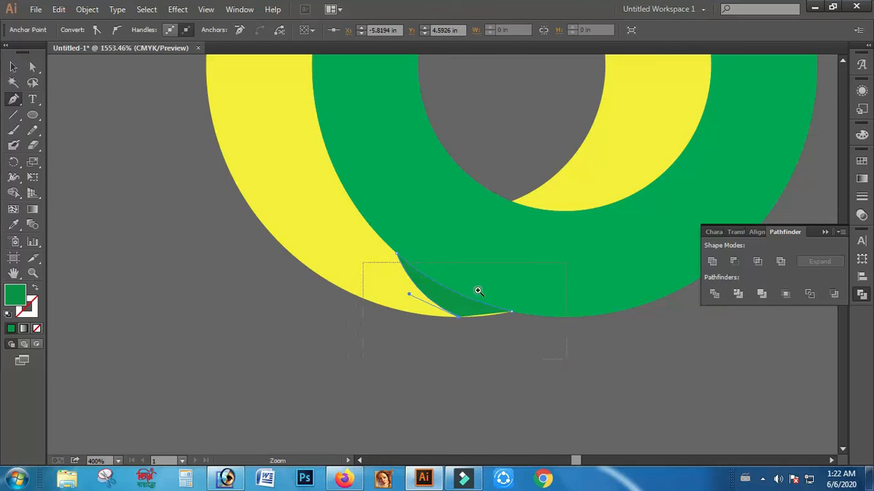
{"action": "left_click", "coordinate": [617, 260]}
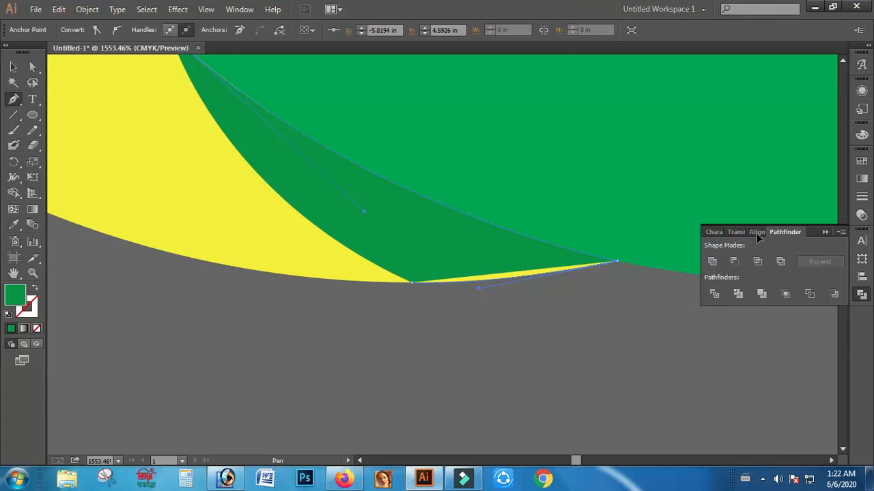
{"action": "left_click", "coordinate": [13, 66]}
{"action": "left_click", "coordinate": [504, 386]}
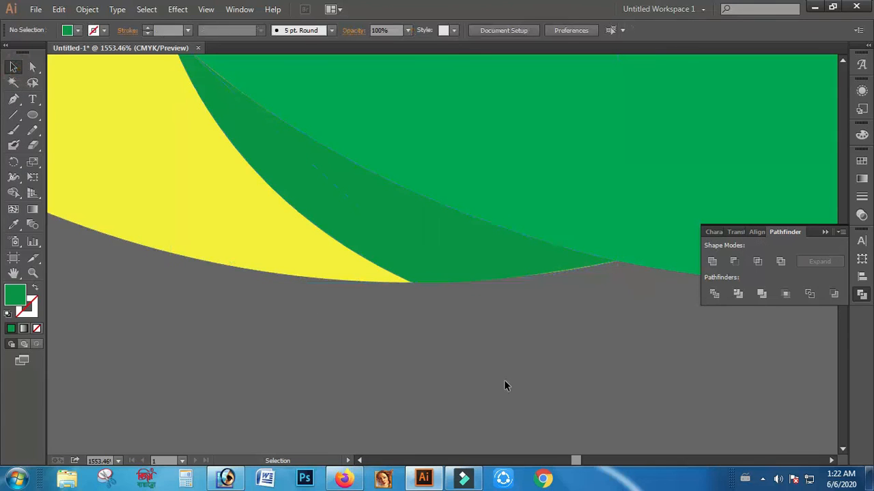
- Fill the lower shadow sliver with a golden yellow of 14% magenta and 100% yellow, and deselect
{"action": "key", "text": "ctrl+minus"}
{"action": "key", "text": "ctrl+minus"}
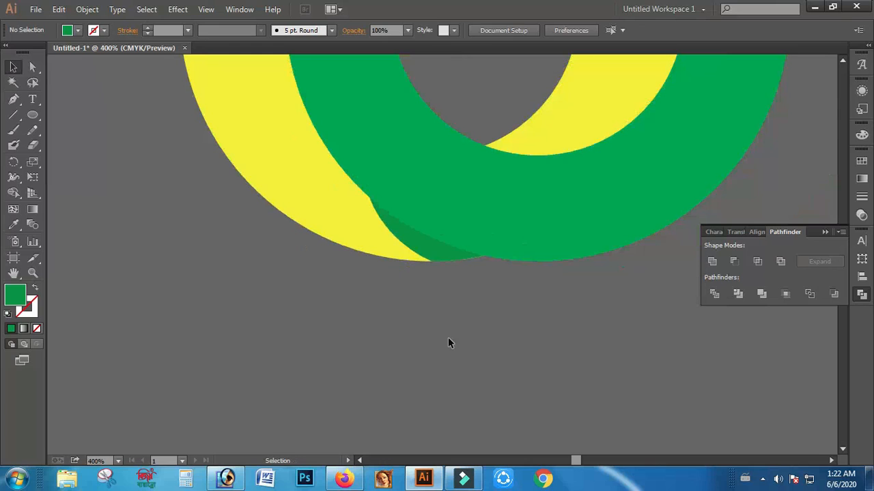
{"action": "left_click", "coordinate": [440, 252]}
{"action": "left_click", "coordinate": [78, 30]}
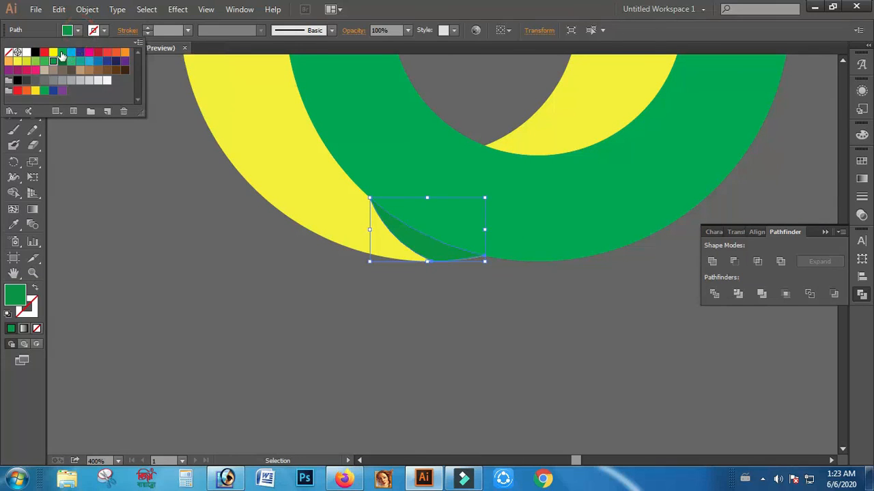
{"action": "left_click", "coordinate": [53, 52]}
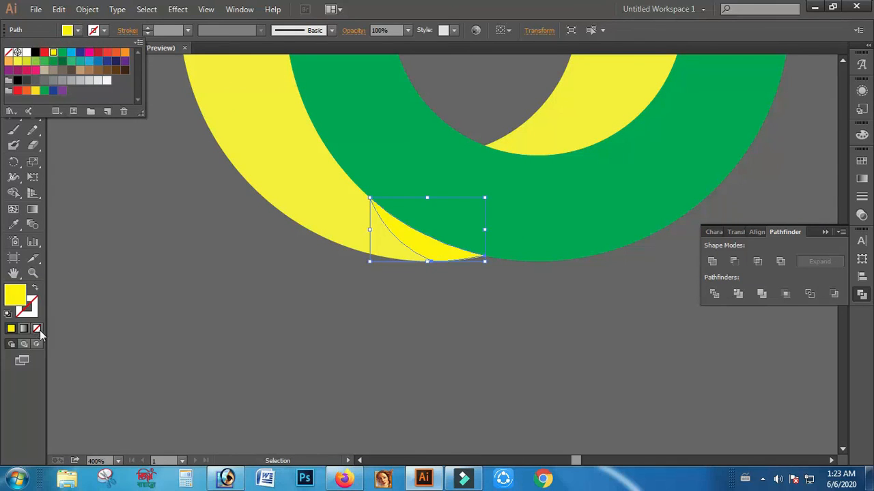
{"action": "left_click", "coordinate": [861, 134]}
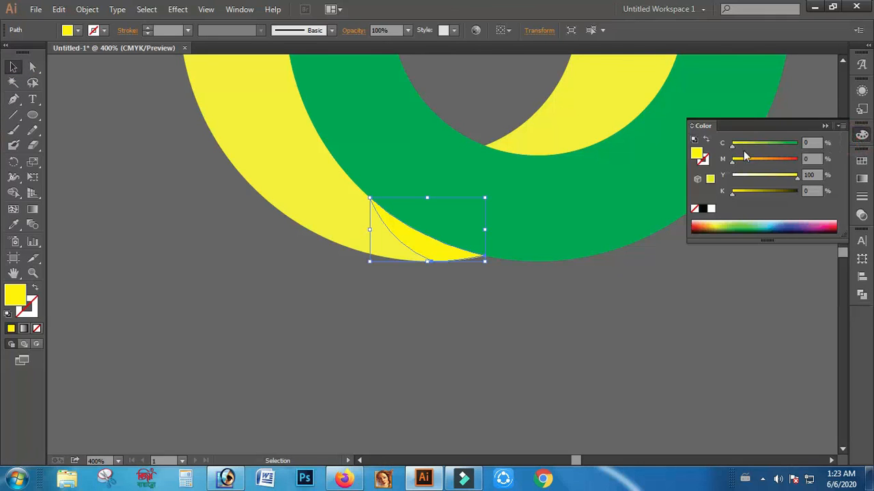
{"action": "left_click_drag", "start_coordinate": [737, 161], "coordinate": [741, 164]}
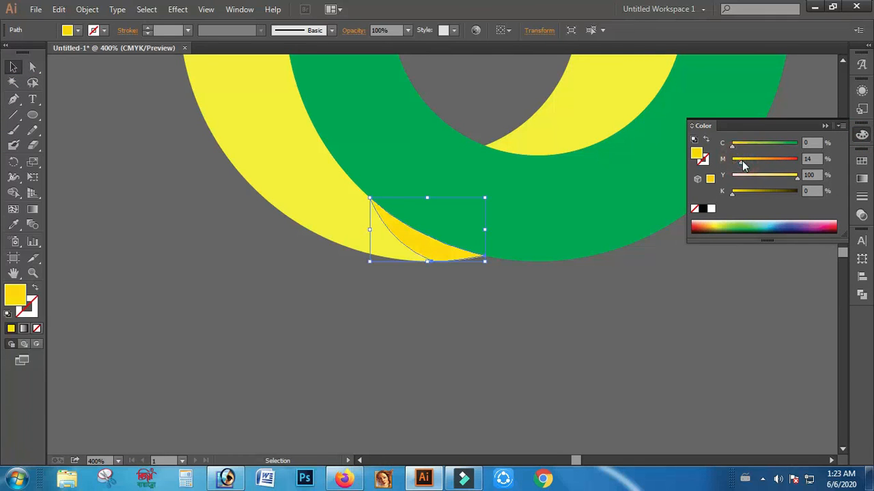
{"action": "left_click", "coordinate": [482, 336]}
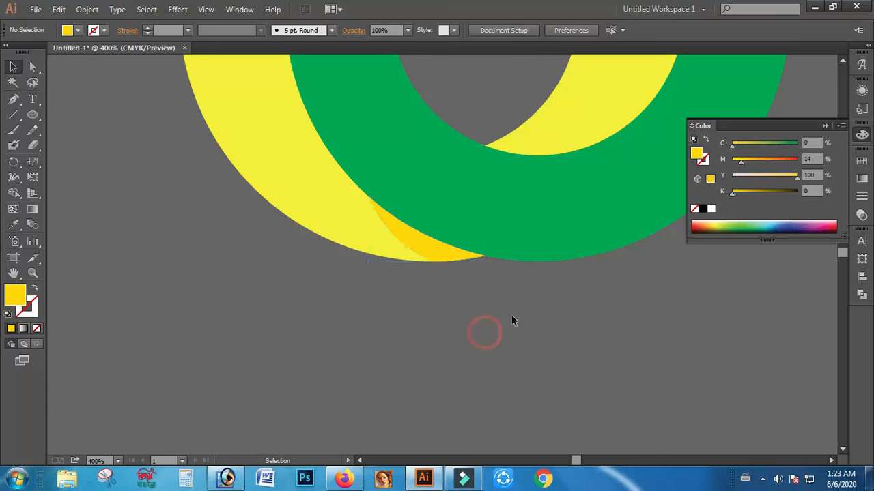
- Darken the lower yellow shadow sliver by setting its black value to about 6%, and deselect
{"action": "key", "text": "ctrl+minus"}
{"action": "key", "text": "ctrl+minus"}
{"action": "key", "text": "ctrl+minus"}
{"action": "key", "text": "ctrl+minus"}
{"action": "key", "text": "ctrl+space"}
{"action": "left_click_drag", "start_coordinate": [360, 105], "coordinate": [598, 278]}
{"action": "left_click", "coordinate": [356, 401]}
{"action": "left_click", "coordinate": [737, 192]}
{"action": "left_click", "coordinate": [628, 323]}
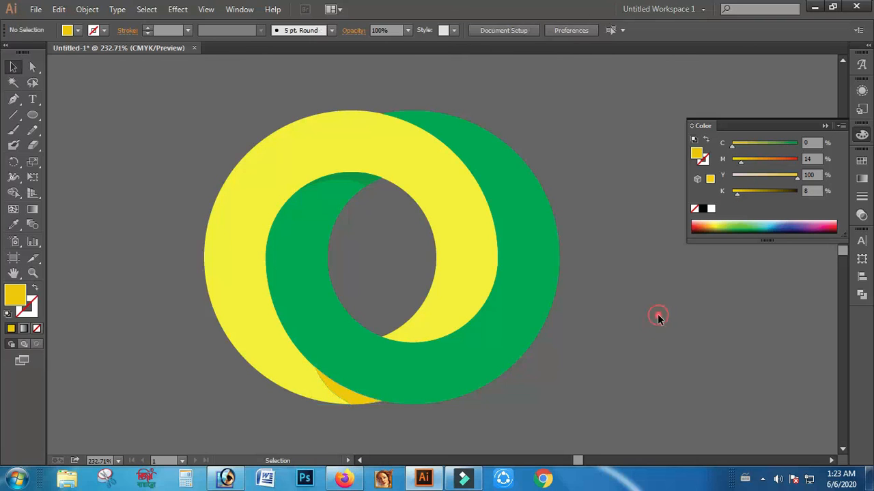
- Darken the upper green shadow sliver by setting its black value to about 18%, and deselect
{"action": "left_click", "coordinate": [371, 178]}
{"action": "left_click", "coordinate": [744, 190]}
{"action": "left_click", "coordinate": [644, 316]}
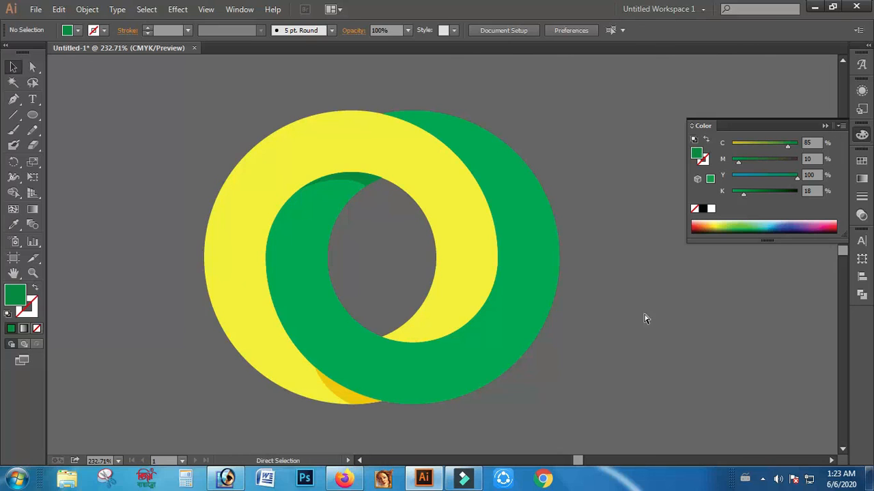
- Start a text object with the Type tool on the pasteboard below the ring logo
{"action": "key", "text": "ctrl+minus"}
{"action": "key", "text": "ctrl+minus"}
{"action": "key", "text": "ctrl+minus"}
{"action": "key", "text": "ctrl+minus"}
{"action": "key", "text": "ctrl+space"}
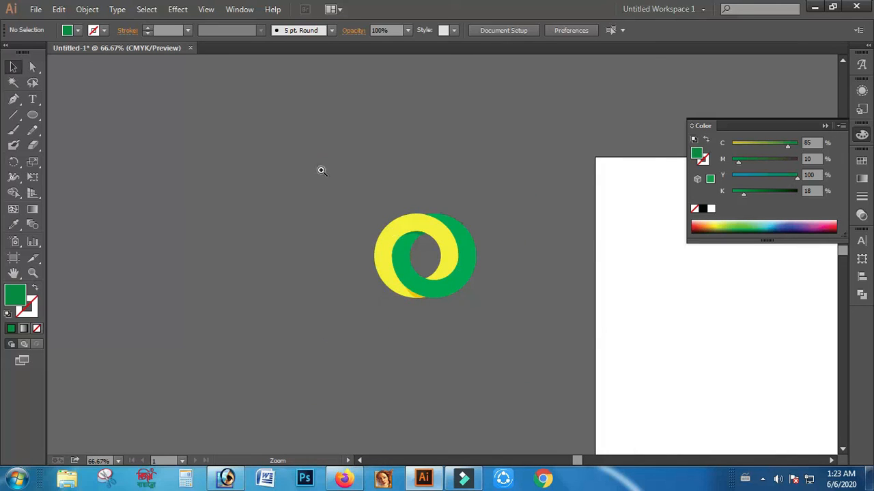
{"action": "left_click_drag", "start_coordinate": [319, 170], "coordinate": [636, 337]}
{"action": "scroll", "coordinate": [558, 312], "scroll_direction": "down", "scroll_amount": 3}
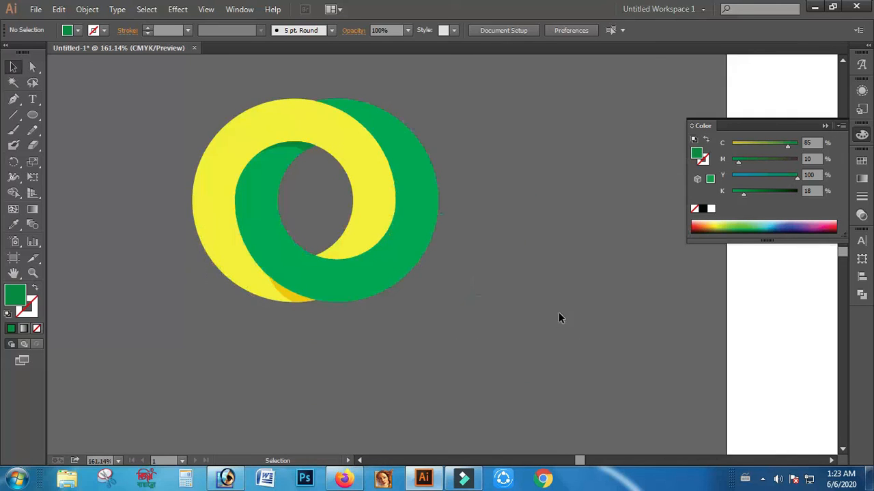
{"action": "left_click", "coordinate": [36, 98]}
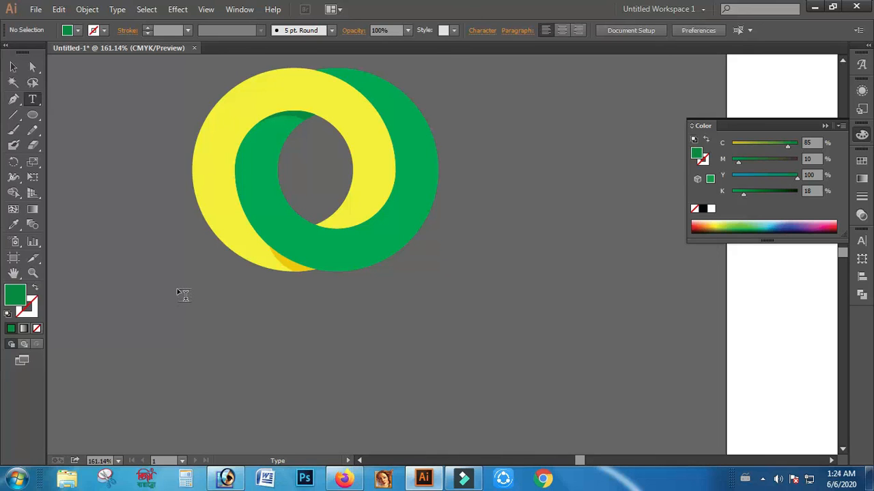
{"action": "scroll", "coordinate": [321, 346], "scroll_direction": "down", "scroll_amount": 1}
{"action": "scroll", "coordinate": [321, 346], "scroll_direction": "up", "scroll_amount": 1}
{"action": "left_click", "coordinate": [247, 360]}
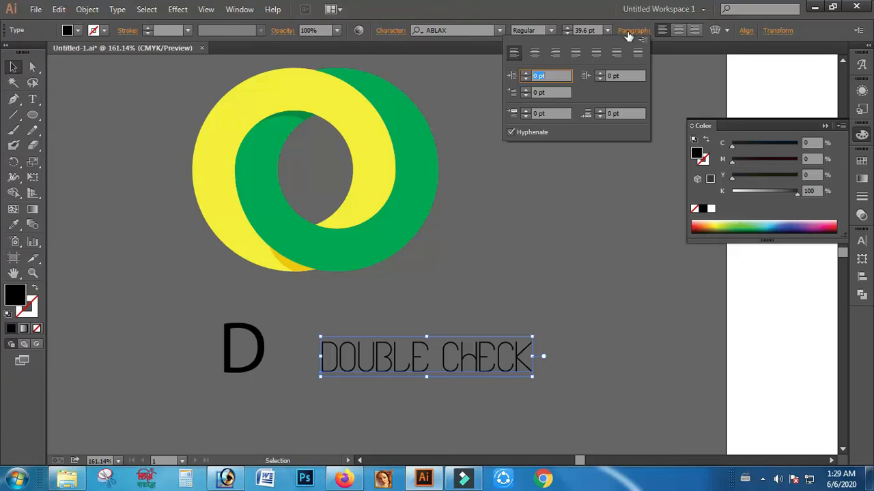
- Set the "double check" text in Arial and capitalise its first letter to read "Double check"
{"action": "left_click", "coordinate": [458, 30]}
{"action": "type", "text": "Arial"}
{"action": "key", "text": "Return"}
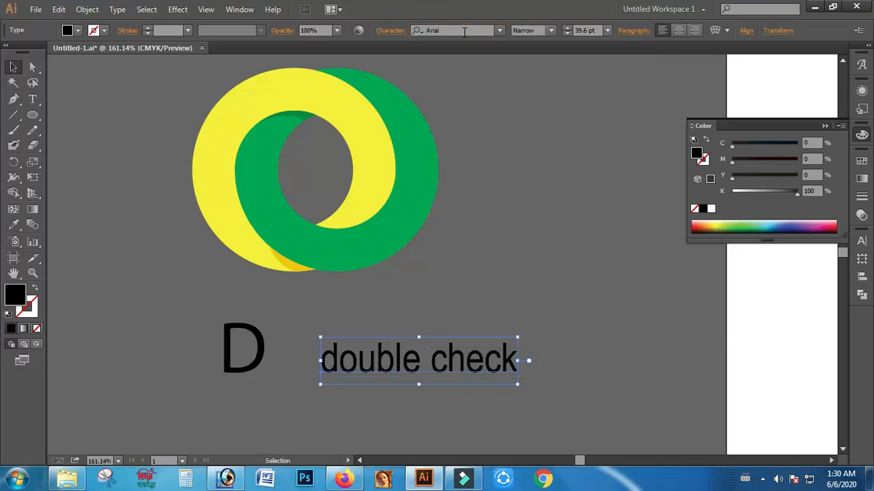
{"action": "double_click", "coordinate": [336, 368]}
{"action": "key", "text": "BackSpace"}
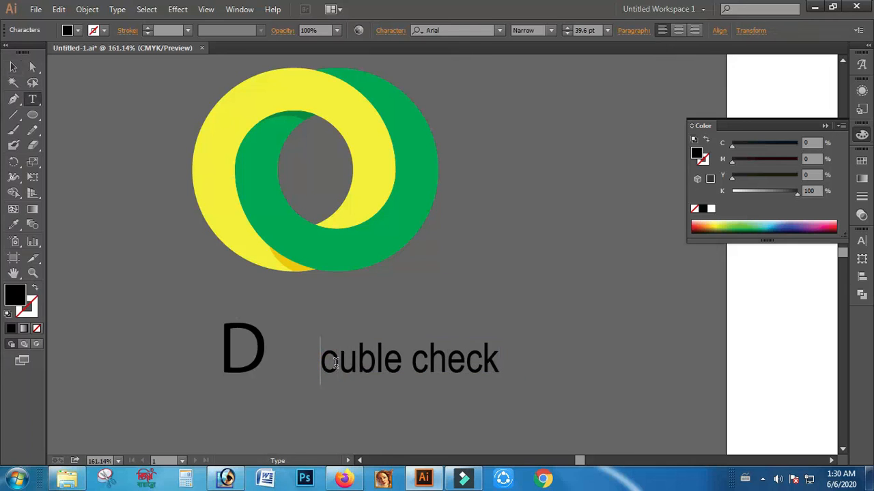
{"action": "type", "text": "D"}
{"action": "key", "text": "Escape"}
- Delete the separate letter D and fit the "Double check" text directly beneath the logo, enlarged to the logo's width
{"action": "left_click", "coordinate": [242, 348]}
{"action": "key", "text": "Delete"}
{"action": "left_click_drag", "start_coordinate": [403, 365], "coordinate": [374, 349]}
{"action": "left_click_drag", "start_coordinate": [427, 346], "coordinate": [403, 329]}
{"action": "left_click", "coordinate": [497, 338]}
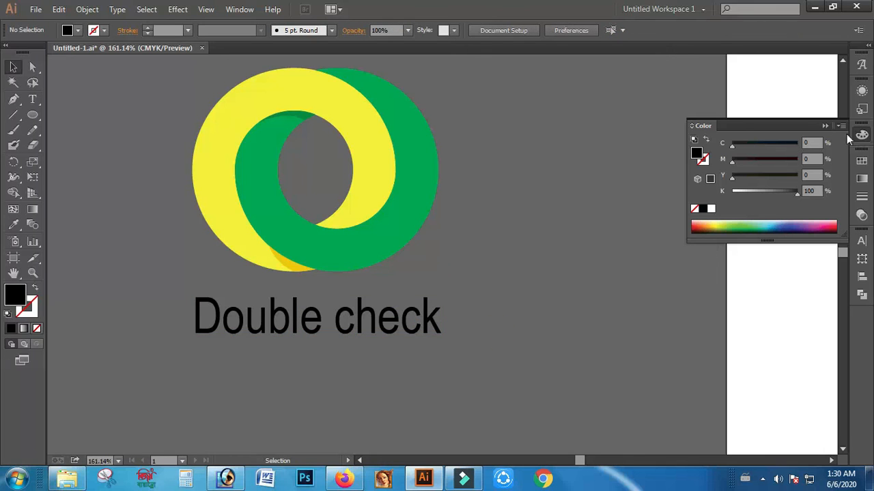
{"action": "left_click", "coordinate": [824, 125]}
{"action": "scroll", "coordinate": [539, 205], "scroll_direction": "up", "scroll_amount": 3}
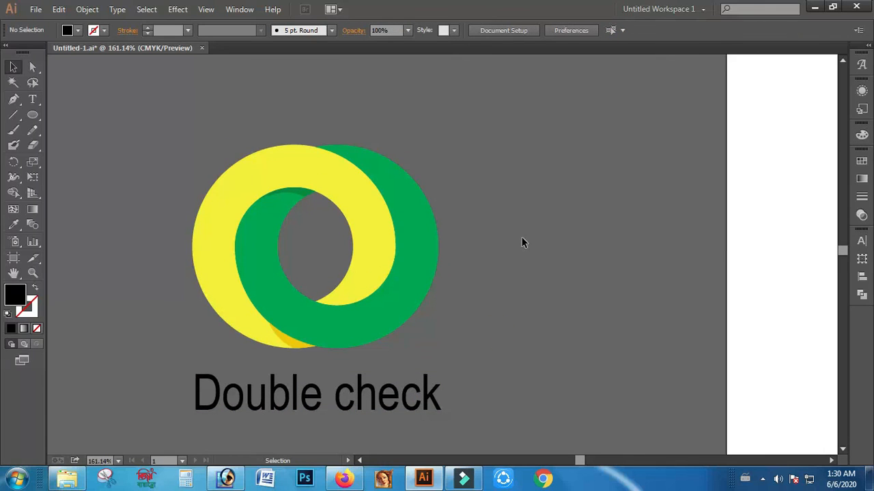